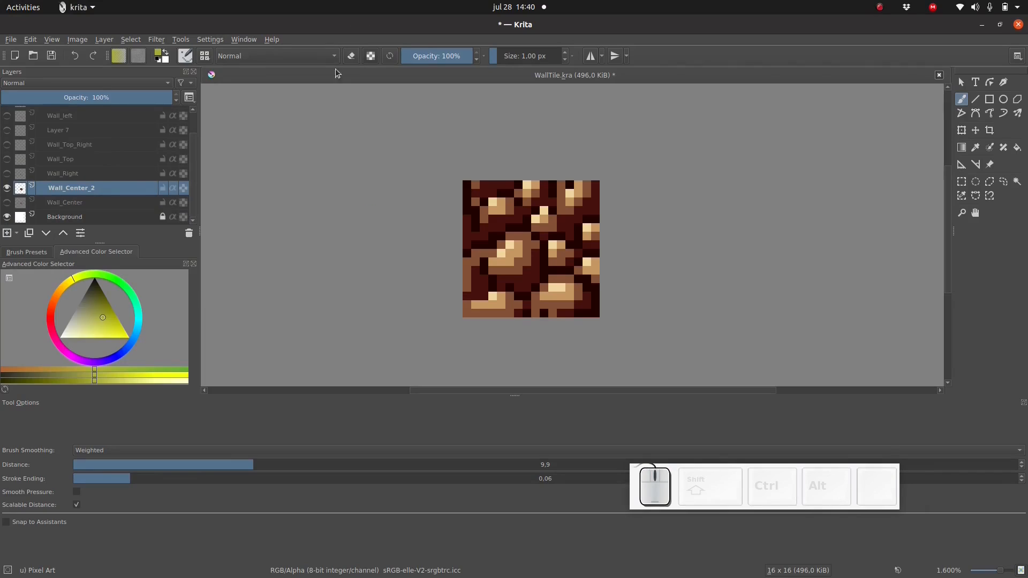
- Erase the rocks in the middle of the Wall_Center_2 tile with an eraser of about 4.94 px, leaving the border pixels
left_click(350, 56)
mouse_move(505, 231)
left_mouse_down()
mouse_move(530, 231)
mouse_move(505, 223)
mouse_move(515, 224)
mouse_move(538, 241)
left_mouse_up()
key("ctrl+z")
left_click(505, 215)
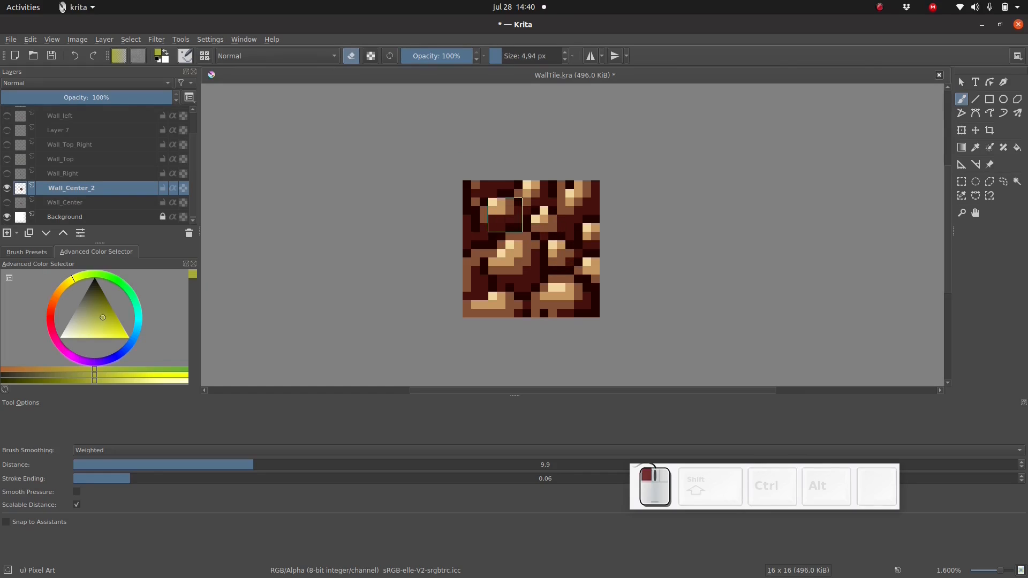
left_click(514, 240)
left_click(523, 258)
left_click(514, 266)
left_click(505, 266)
left_click(538, 257)
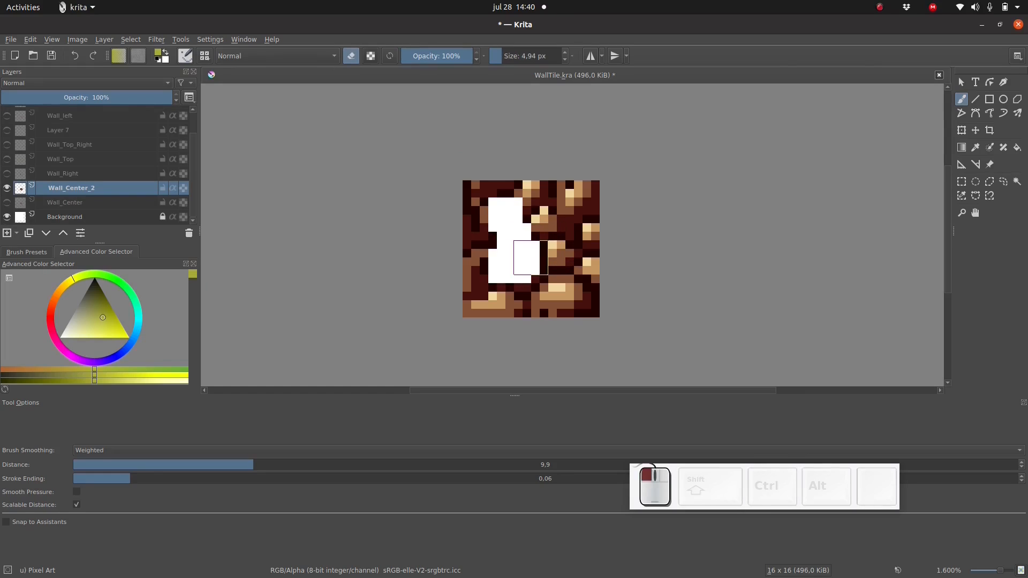
left_click(556, 257)
left_click(565, 257)
left_click(565, 231)
left_click(556, 214)
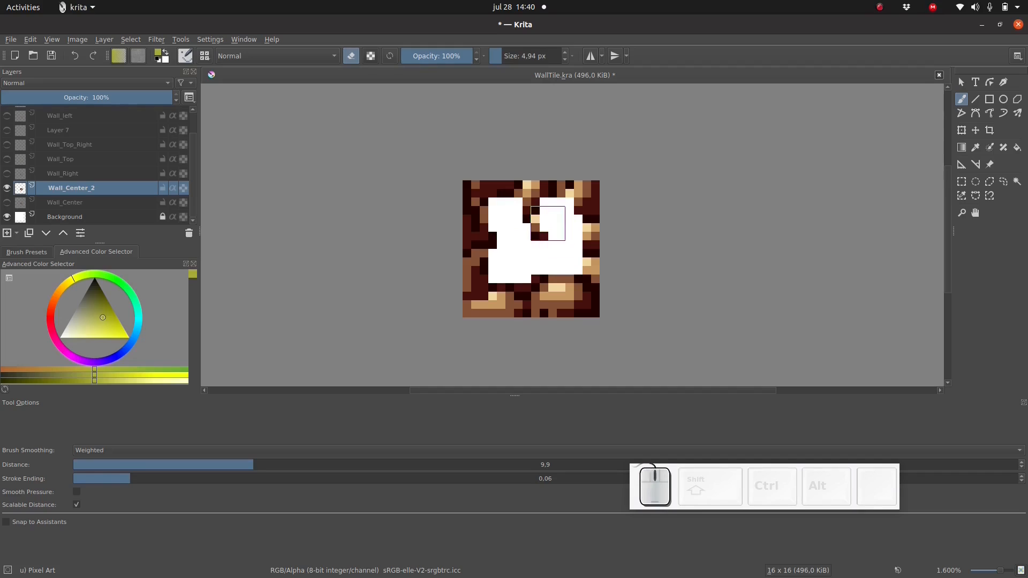
left_click(549, 223)
left_click(530, 215)
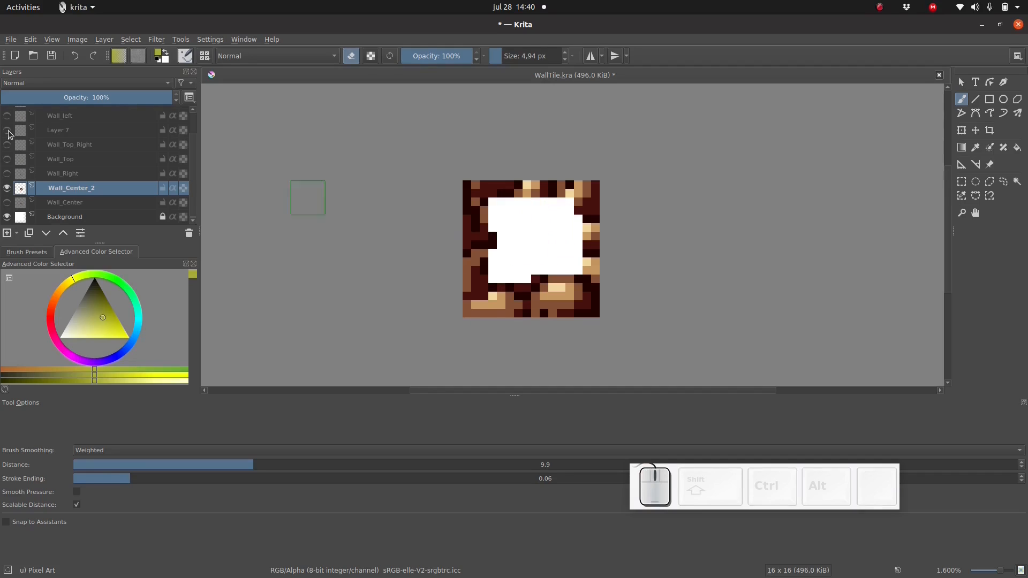
- Paint a dark brown edge along the lower side of the cleared area, using a 1.31 px brush and a colour sampled from the tile
key("e")
left_click_drag(445, 207, 405, 207, "shift")
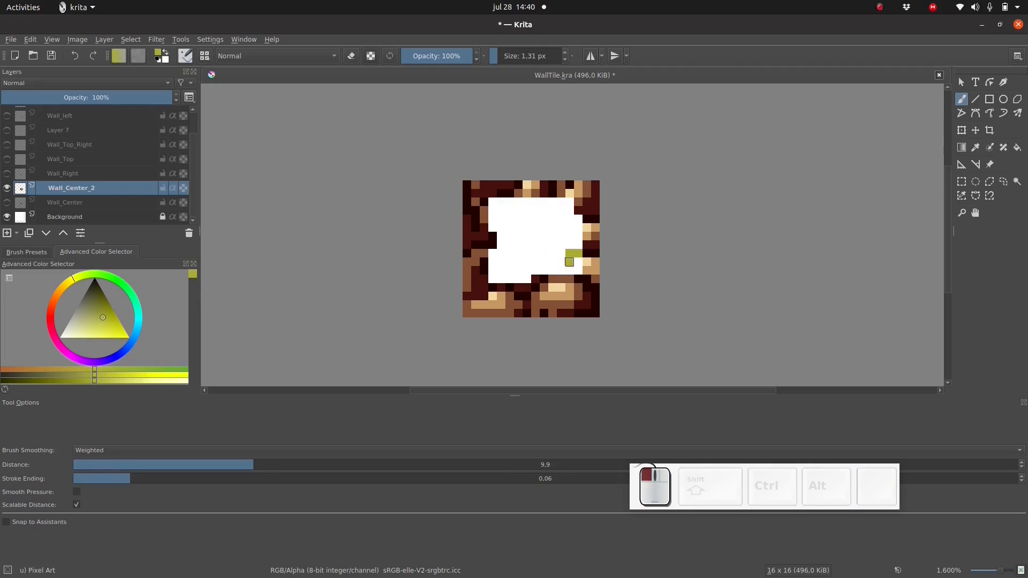
left_click(595, 214, "ctrl")
left_click(577, 254)
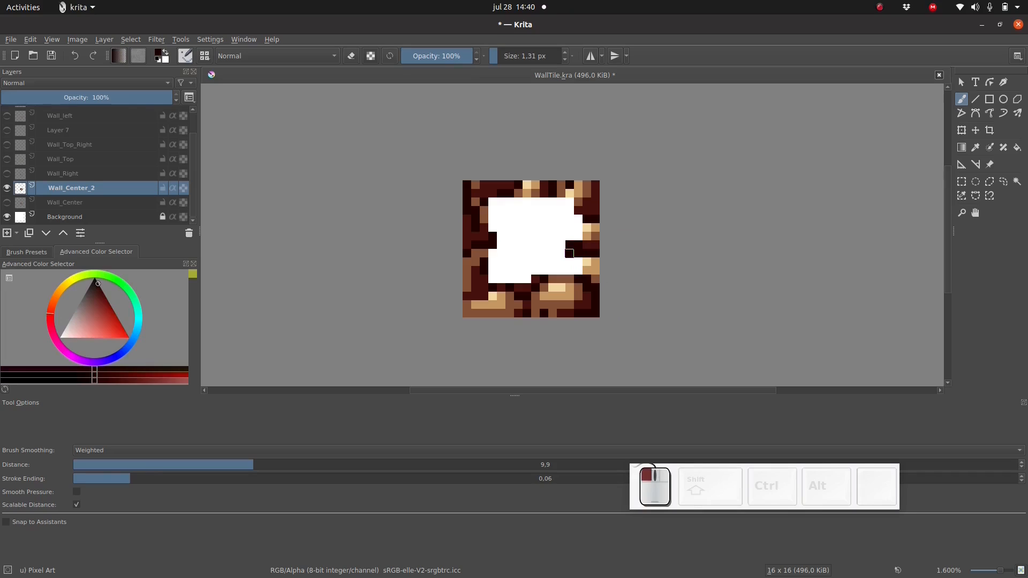
key("ctrl+y")
mouse_move(578, 255)
left_mouse_down()
mouse_move(561, 279)
mouse_move(552, 253)
left_mouse_up()
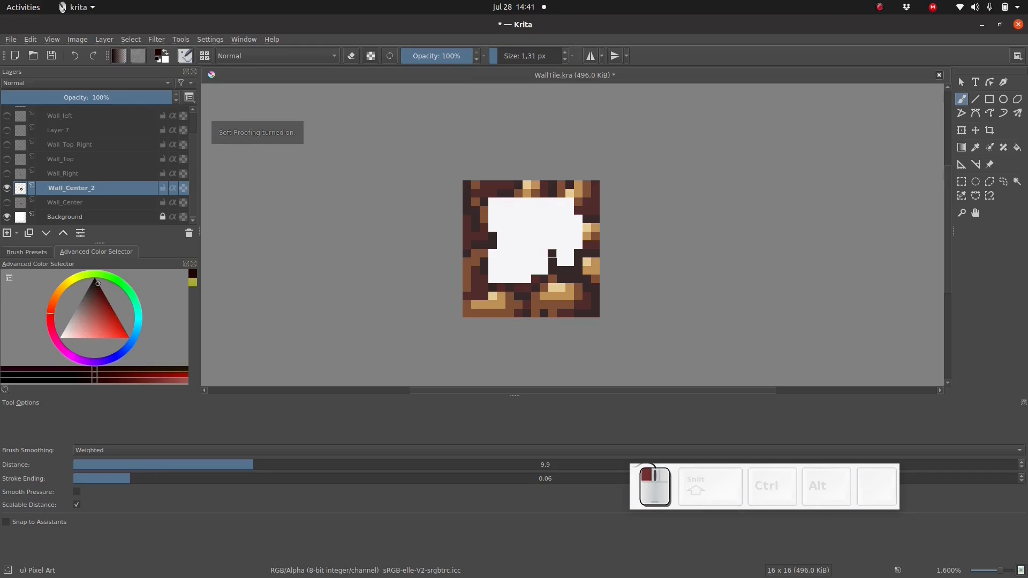
left_click_drag(485, 262, 527, 279)
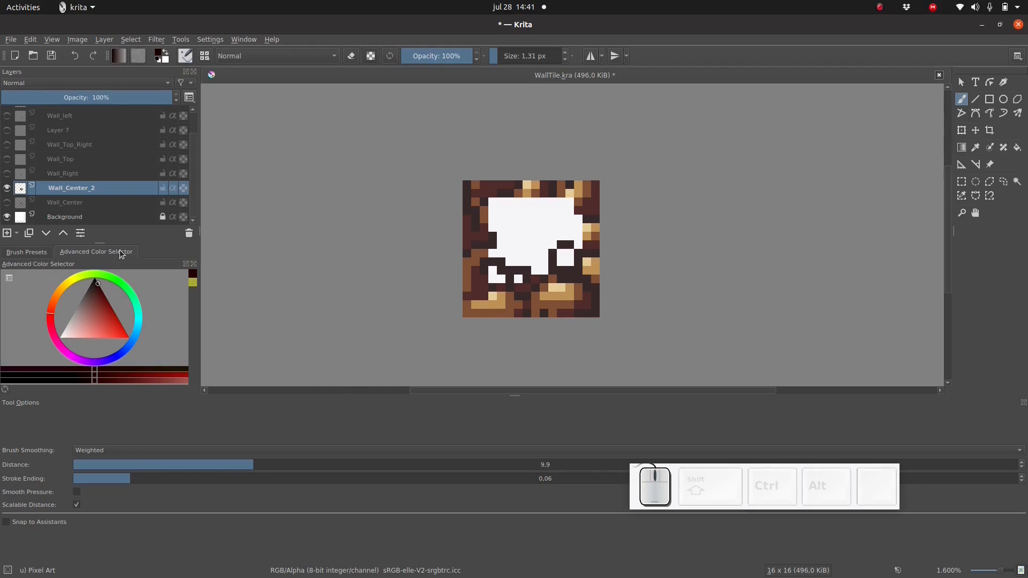
- Fill the upper edge and centre of the cleared area with near-black, leaving small gaps along its lower side
left_click(89, 285)
left_click_drag(89, 285, 93, 282)
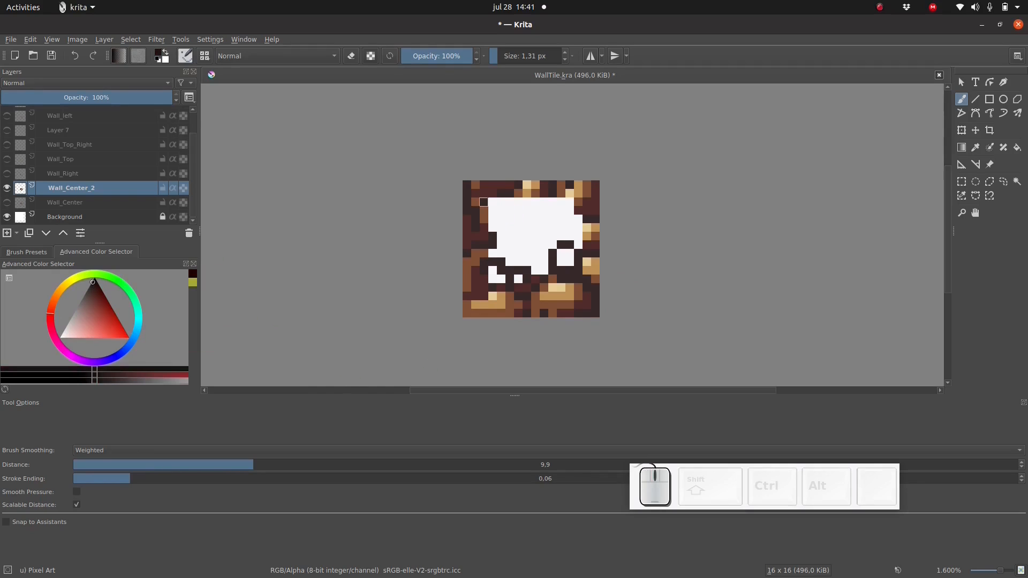
left_click_drag(483, 202, 557, 196)
key("ctrl")
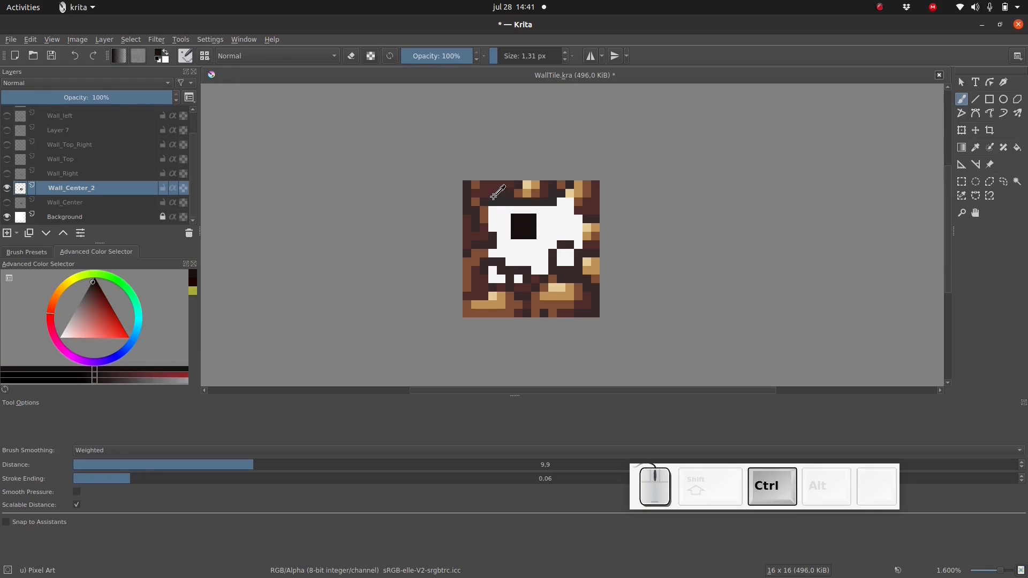
left_click(493, 195, "ctrl")
mouse_move(492, 201)
left_mouse_down()
mouse_move(490, 198)
mouse_move(509, 210)
mouse_move(500, 211)
mouse_move(501, 254)
mouse_move(517, 202)
mouse_move(509, 211)
mouse_move(526, 210)
mouse_move(509, 219)
mouse_move(552, 219)
mouse_move(565, 202)
mouse_move(535, 210)
mouse_move(578, 219)
mouse_move(577, 245)
mouse_move(569, 236)
mouse_move(535, 253)
mouse_move(543, 270)
mouse_move(501, 236)
mouse_move(569, 228)
mouse_move(569, 236)
mouse_move(517, 236)
left_mouse_up()
left_click(487, 212, "ctrl")
left_click(498, 211)
key("ctrl+z")
key("ctrl+z")
left_click(489, 196, "ctrl")
left_click(519, 203, "ctrl")
- Fill the remaining white gaps below and beside the dark hole with medium brown sampled from a rock
left_click(551, 304, "ctrl")
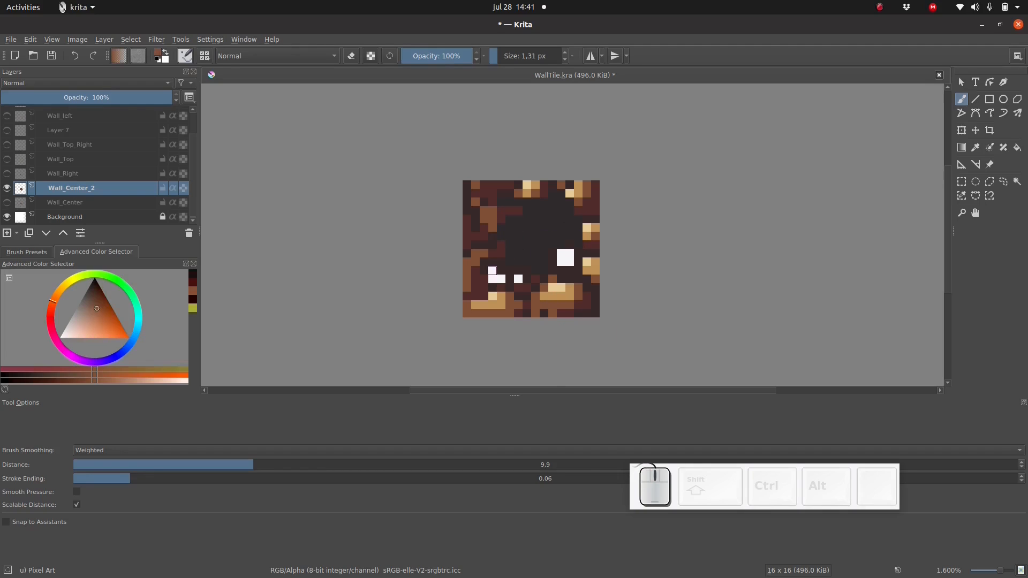
mouse_move(492, 270)
left_mouse_down()
mouse_move(518, 271)
mouse_move(492, 279)
left_mouse_up()
key("ctrl+z")
key("ctrl+z")
left_click(500, 279)
left_click(518, 279)
left_click_drag(561, 254, 561, 262)
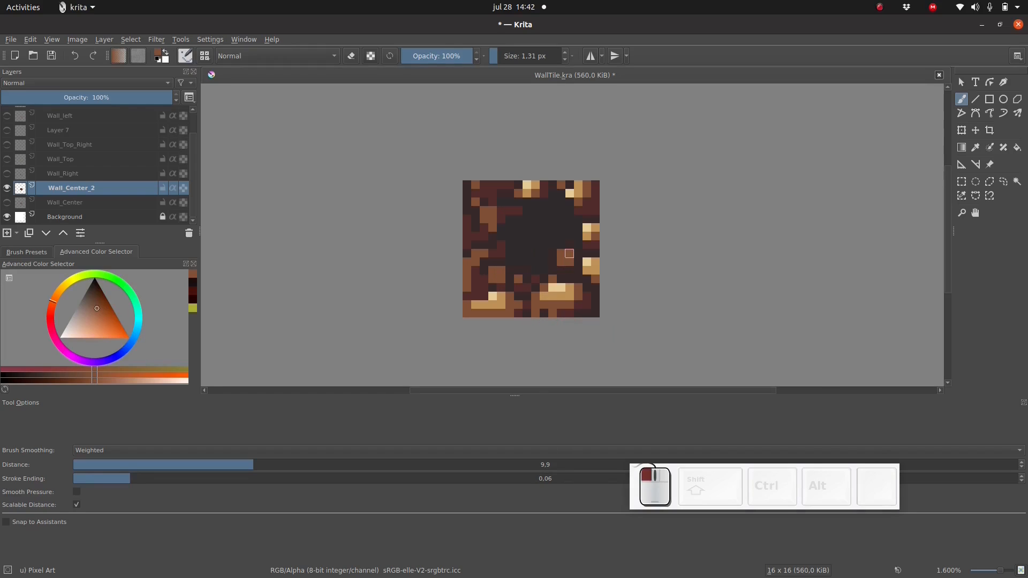
- Shade the underside of the small rock in the hole dark red-brown and add a pale highlight pixel to both new rocks
left_click(585, 297, "ctrl")
left_click(569, 262)
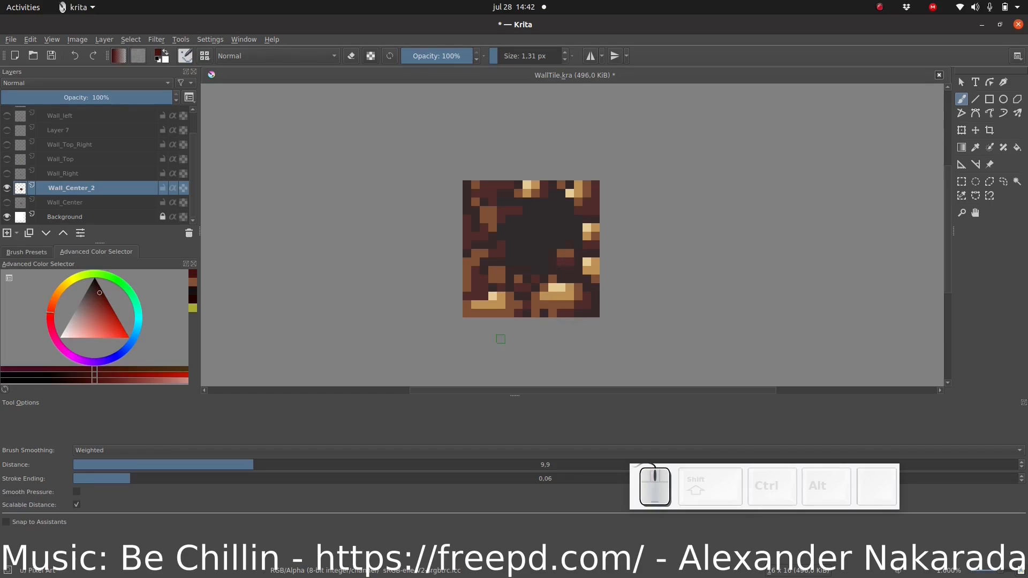
left_click(492, 270, "ctrl")
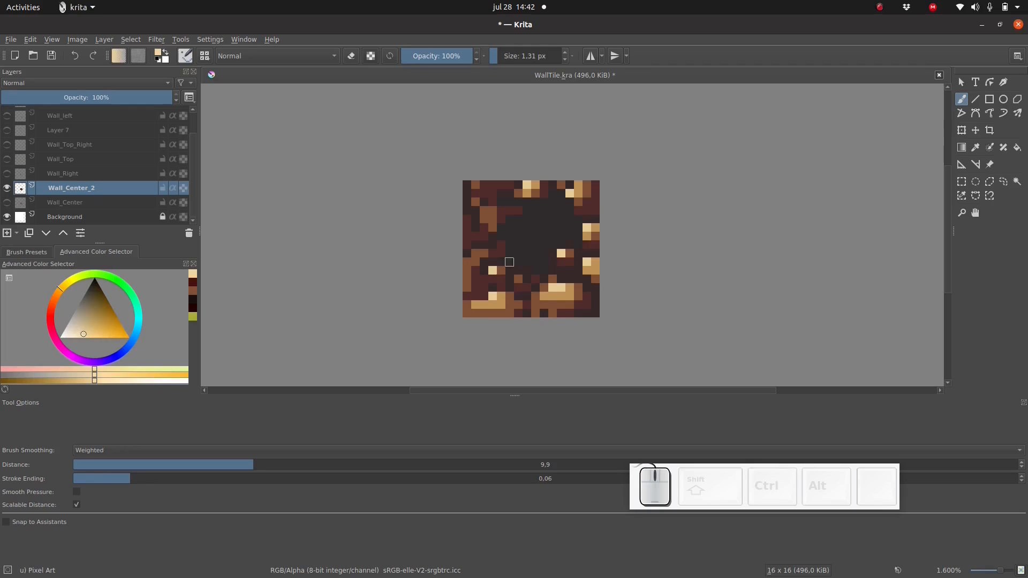
- Extend the lower-left rock with medium brown and add light tan pixels around its highlight
left_click(484, 262, "ctrl")
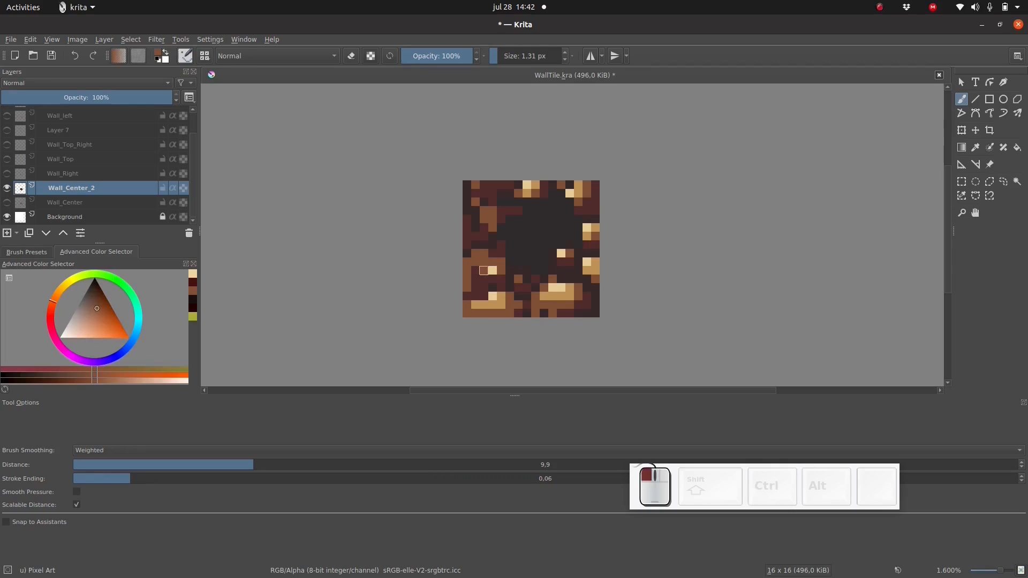
left_click(519, 253, "ctrl")
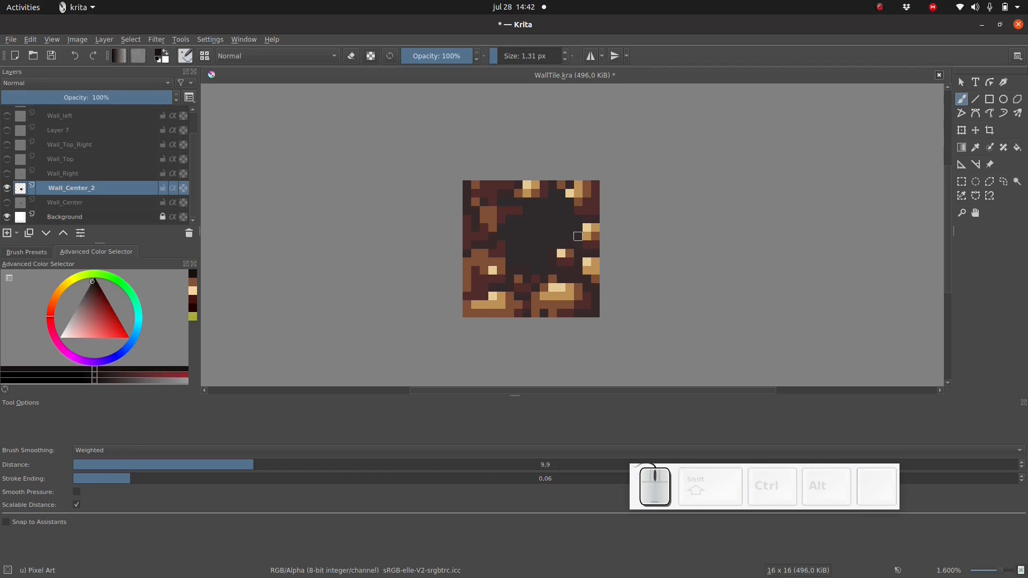
left_click(509, 262, "ctrl")
left_click(500, 270)
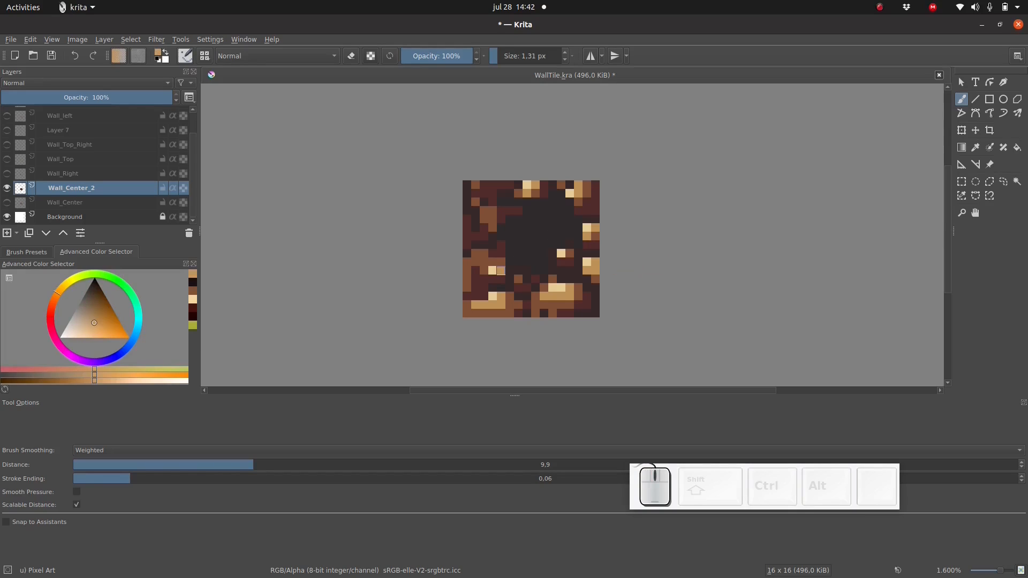
left_click(492, 279)
left_click(498, 264, "ctrl")
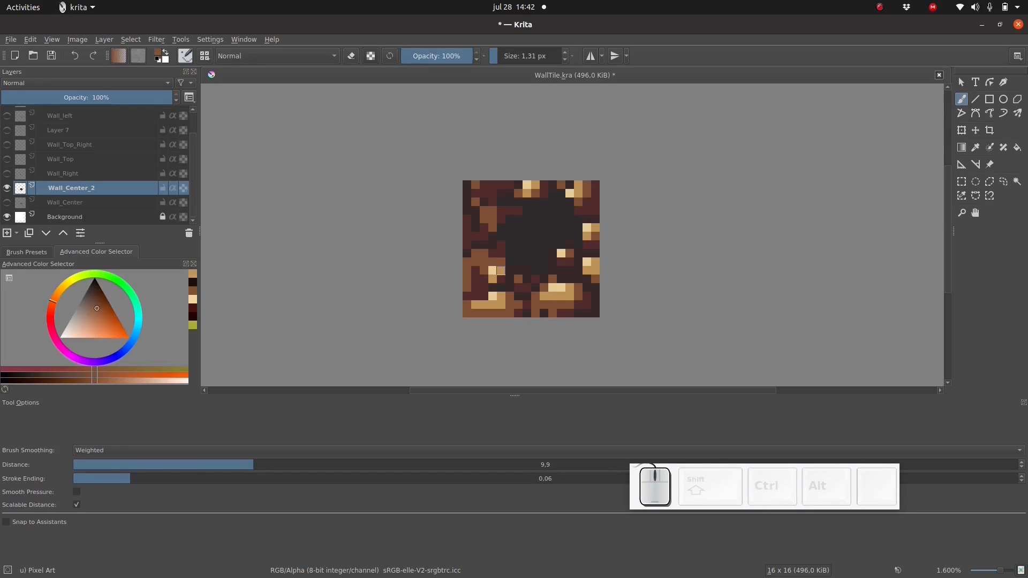
left_click(492, 279)
- Paint an irregular darker core inside the hole with a near-black colour and save the file
left_click(94, 280)
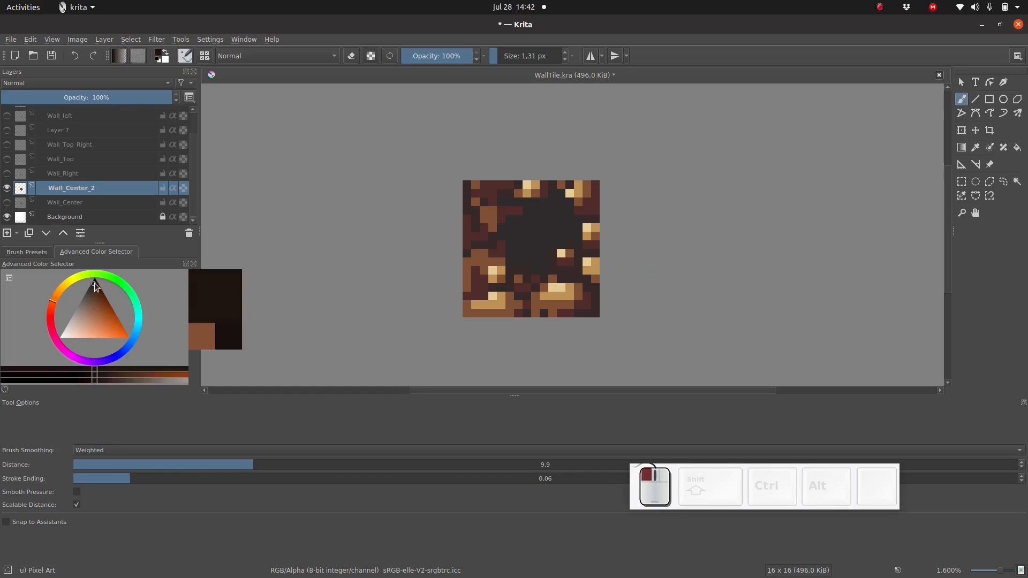
left_click(535, 227)
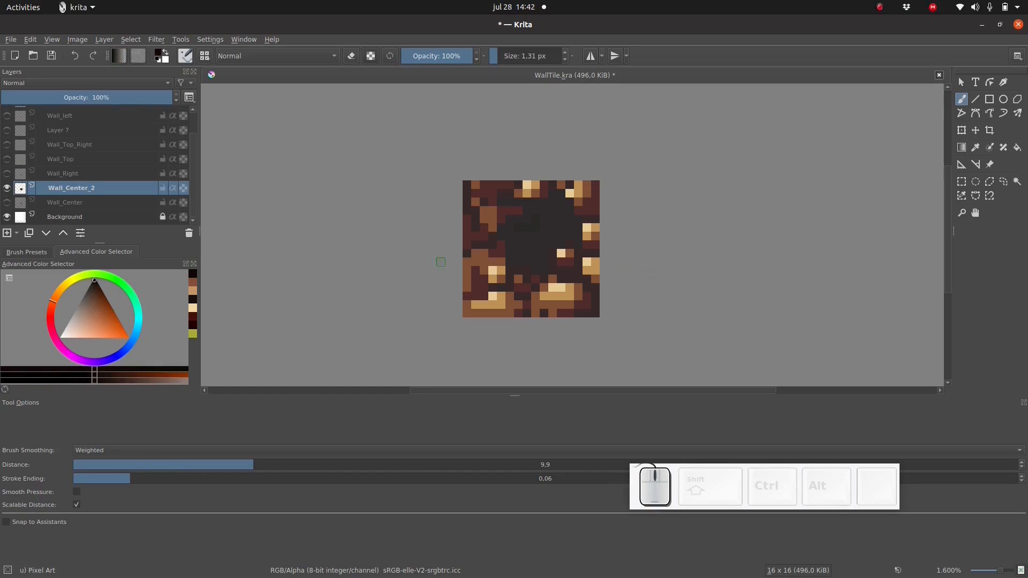
left_click(535, 236)
left_click(543, 210)
key("ctrl+s")
- Select and show the Wall_Center layer, and hide Wall_Center_2
left_click(53, 203)
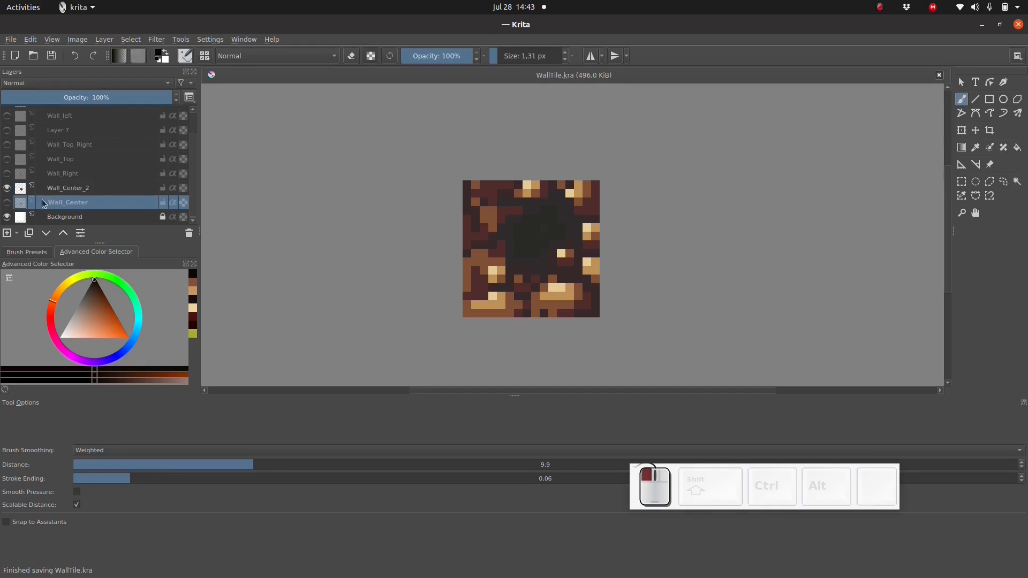
left_click(7, 188)
left_click(7, 202)
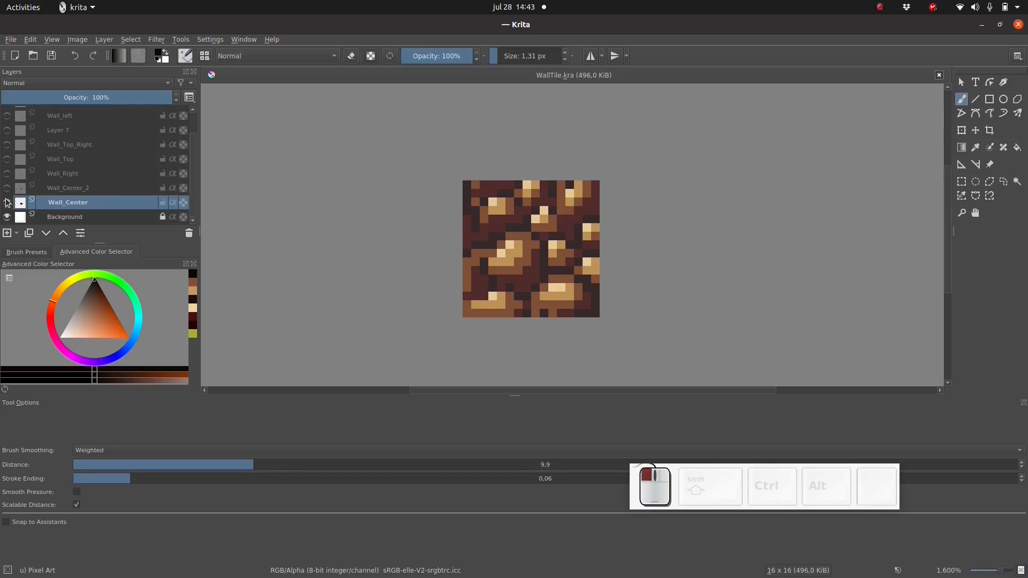
- Add a new paint layer above Wall_Center and name it Vines
left_click(7, 234)
double_click(53, 203)
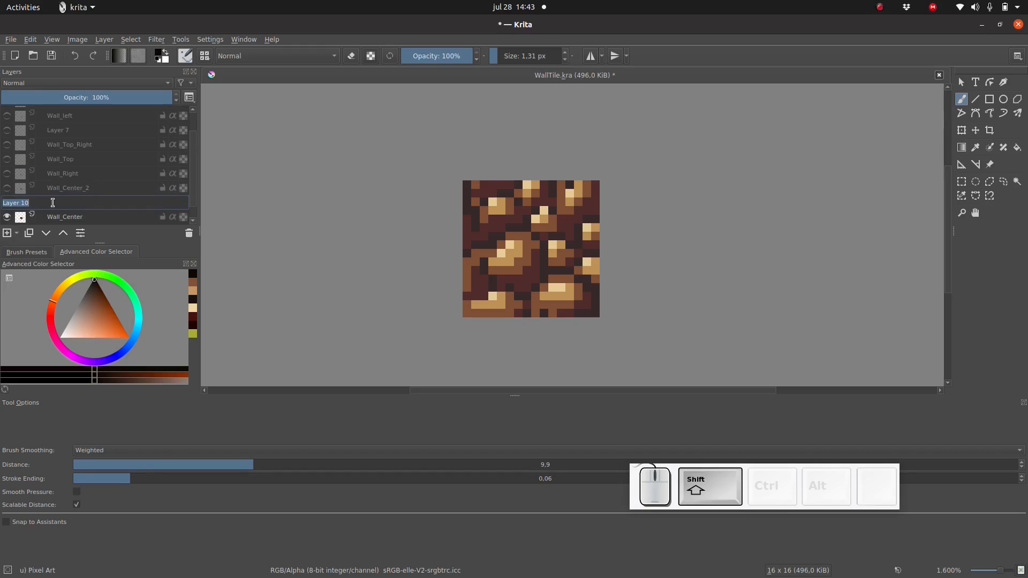
type("Vines")
key("Return")
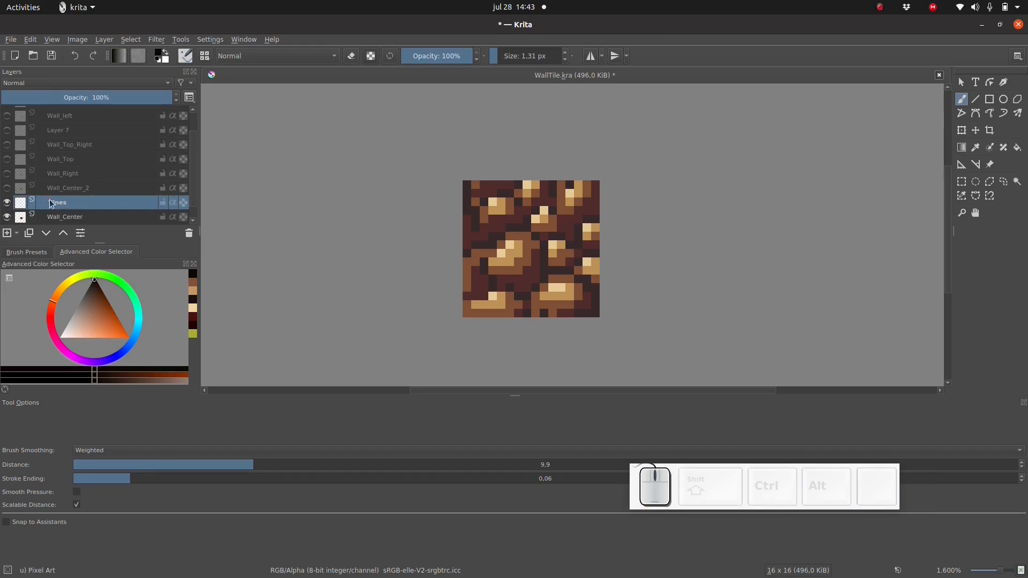
- Sample the dark green of the foliage from the Wall_Top_Left layer, showing that layer only while sampling
scroll(88, 180, "up", 2)
left_click(7, 128)
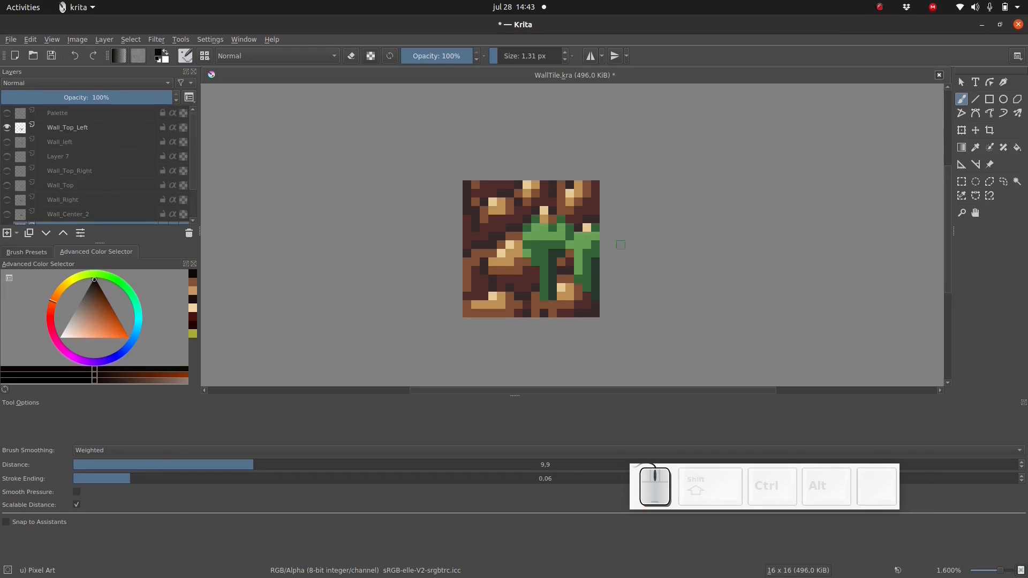
left_click(560, 283, "ctrl")
left_click(8, 128)
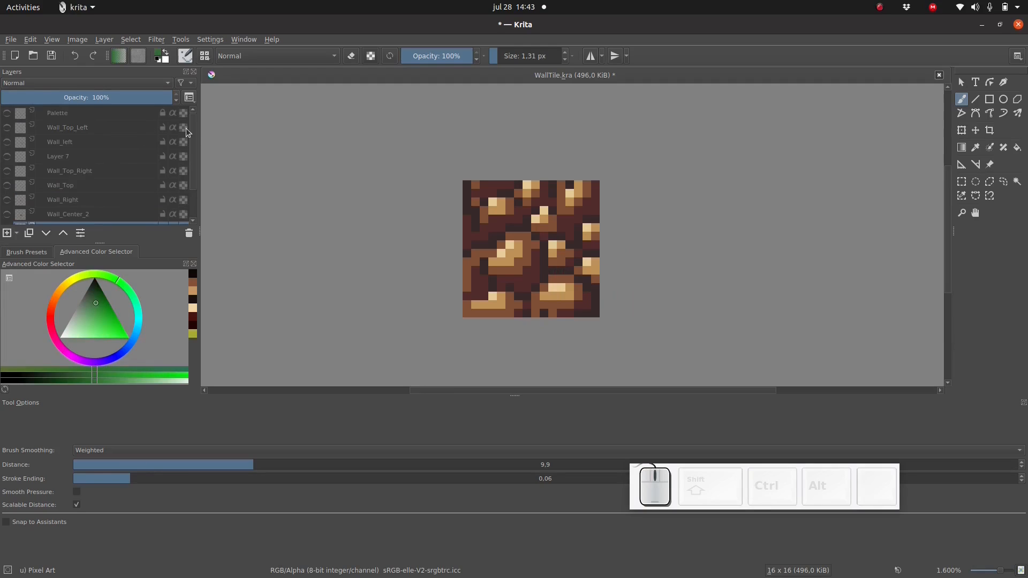
scroll(190, 202, "down", 2)
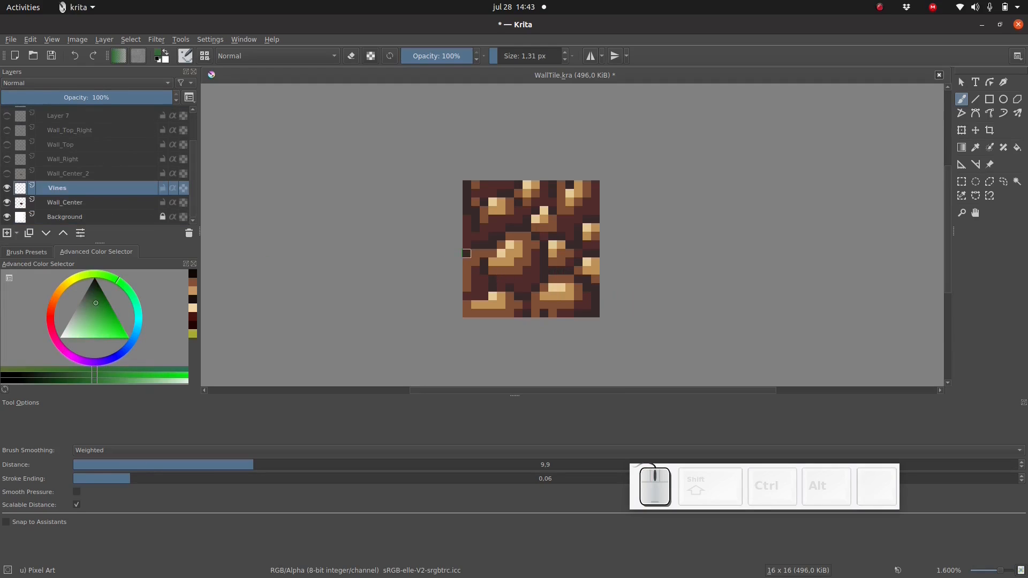
- Paint branching dark green vines on the Vines layer, running from the tile's left, top and right edges to its bottom edge
mouse_move(466, 253)
left_mouse_down()
mouse_move(477, 245)
mouse_move(510, 286)
left_mouse_up()
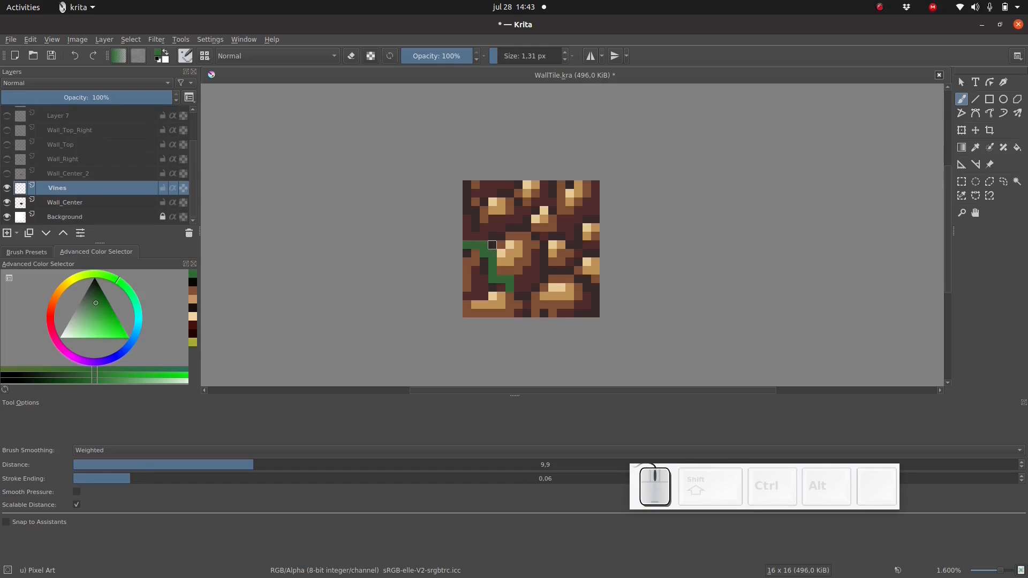
mouse_move(492, 244)
left_mouse_down()
mouse_move(509, 228)
mouse_move(475, 193)
left_mouse_up()
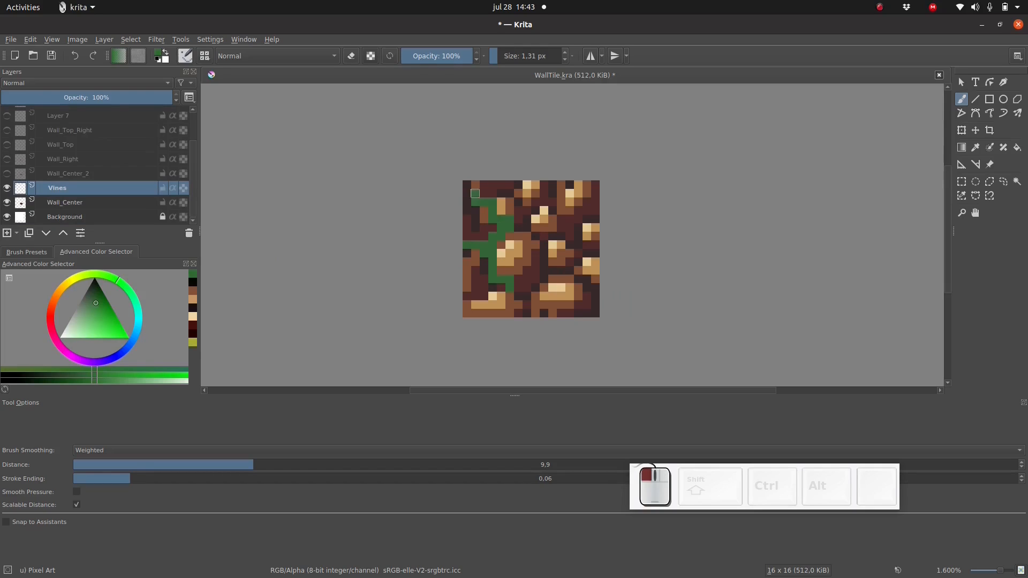
mouse_move(543, 253)
left_mouse_down()
mouse_move(526, 330)
mouse_move(560, 262)
mouse_move(543, 253)
mouse_move(552, 236)
mouse_move(578, 227)
mouse_move(594, 202)
mouse_move(578, 210)
mouse_move(578, 228)
mouse_move(552, 227)
mouse_move(569, 219)
mouse_move(543, 228)
mouse_move(552, 244)
mouse_move(518, 296)
mouse_move(526, 305)
mouse_move(518, 279)
mouse_move(501, 261)
mouse_move(500, 270)
mouse_move(501, 236)
mouse_move(509, 228)
mouse_move(518, 236)
mouse_move(475, 185)
left_mouse_up()
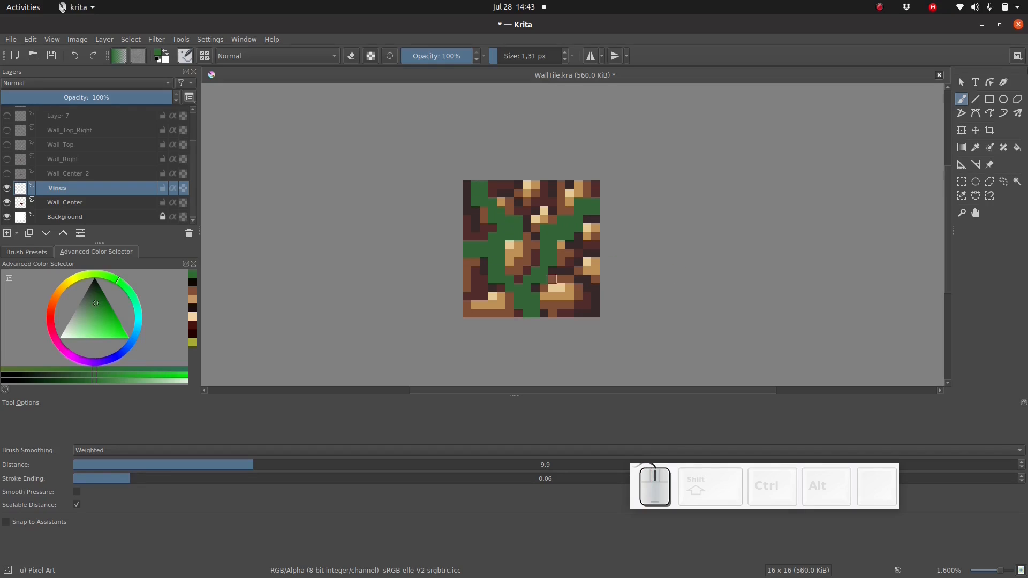
mouse_move(560, 262)
left_mouse_down()
mouse_move(594, 287)
mouse_move(594, 270)
mouse_move(569, 262)
left_mouse_up()
- Hide Wall_Center and sample the light green from the Wall_Top layer, showing Wall_Top only while sampling
left_click(6, 204)
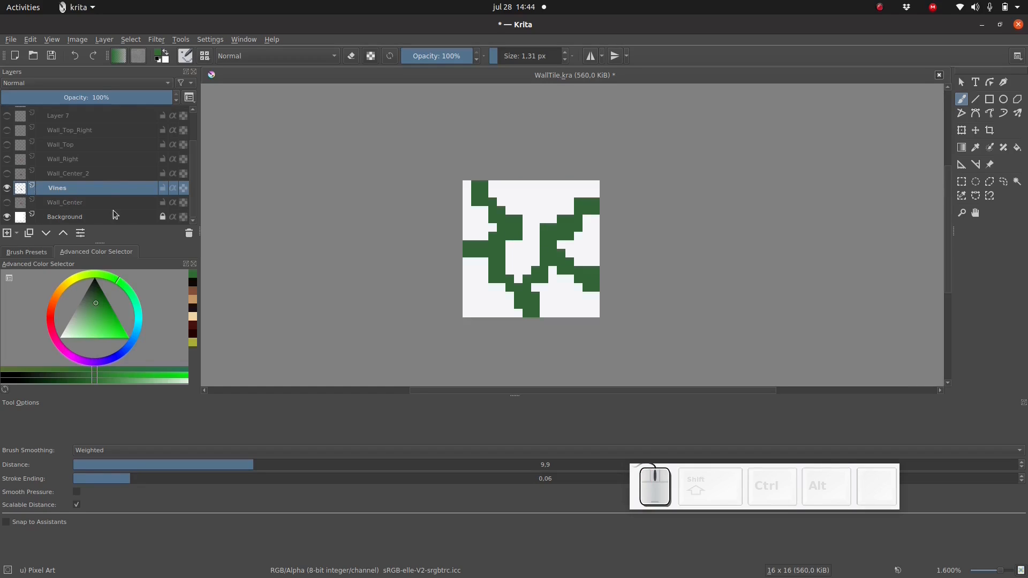
left_click(7, 145)
left_click(498, 236, "ctrl")
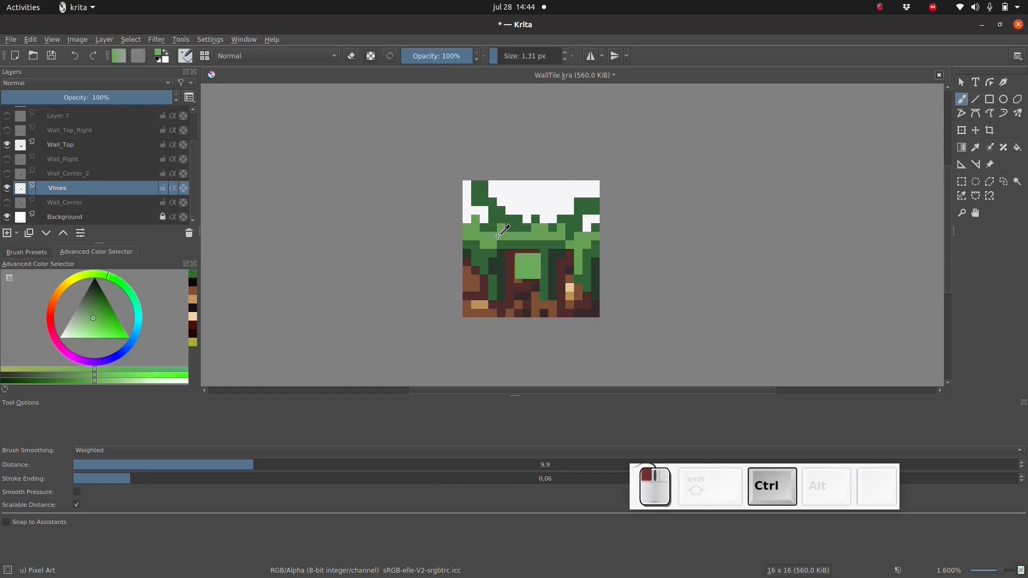
left_click(6, 145)
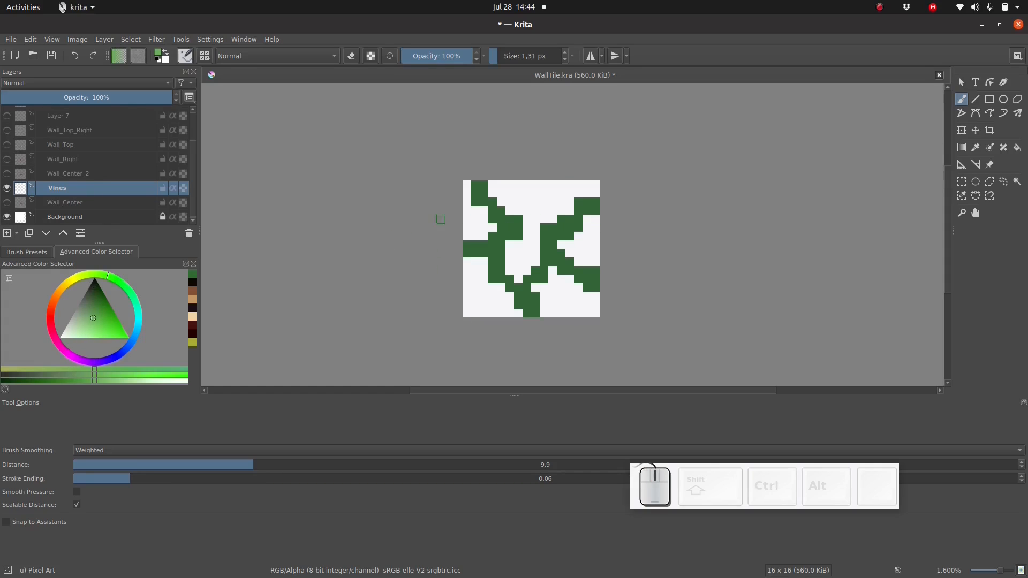
- Paint light green highlights along the upper and left edges of the vine branches, leaving the lower-right branch unhighlighted
left_click_drag(467, 184, 467, 203)
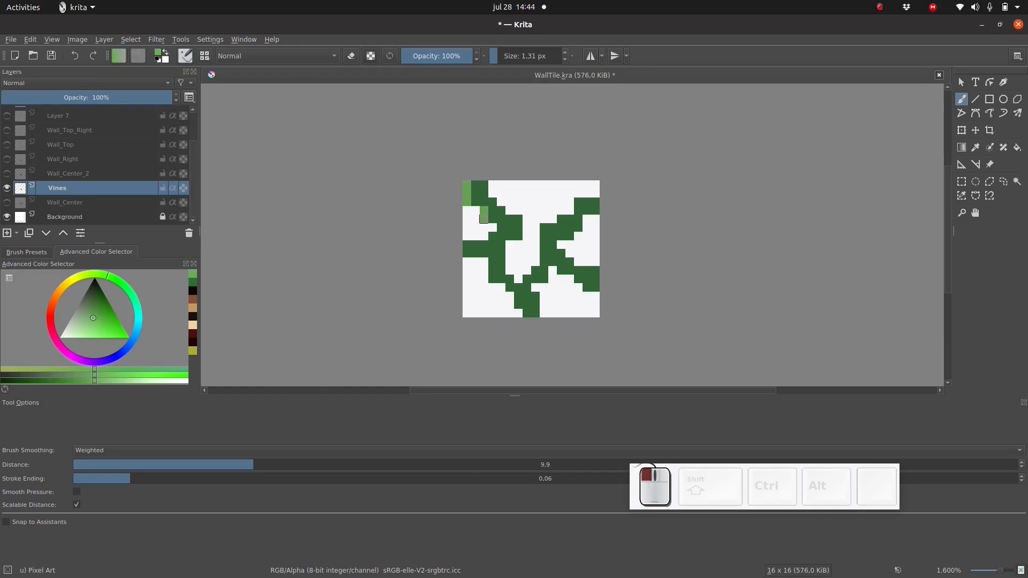
left_click(501, 228)
mouse_move(466, 244)
left_mouse_down()
mouse_move(492, 262)
mouse_move(483, 287)
left_mouse_up()
key("e")
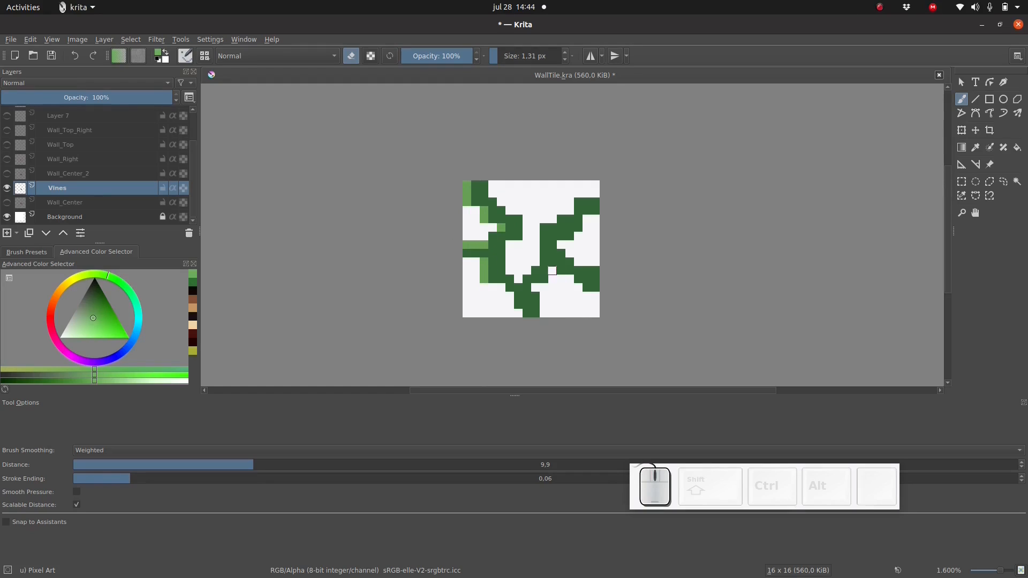
left_click_drag(543, 236, 552, 219)
key("ctrl+z")
key("e")
left_click(543, 228)
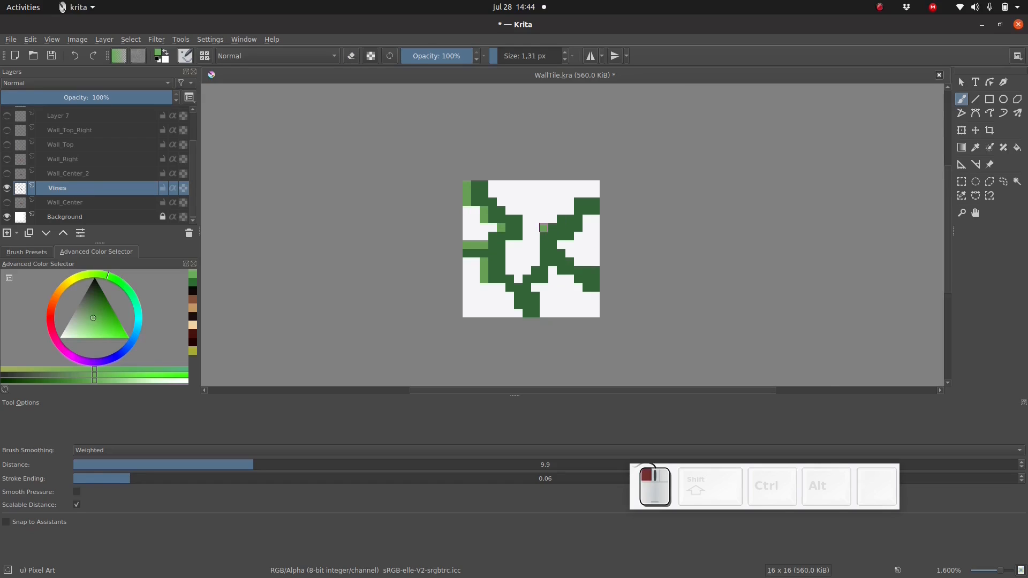
key("ctrl+z")
left_click(552, 227)
left_click_drag(560, 219, 596, 194)
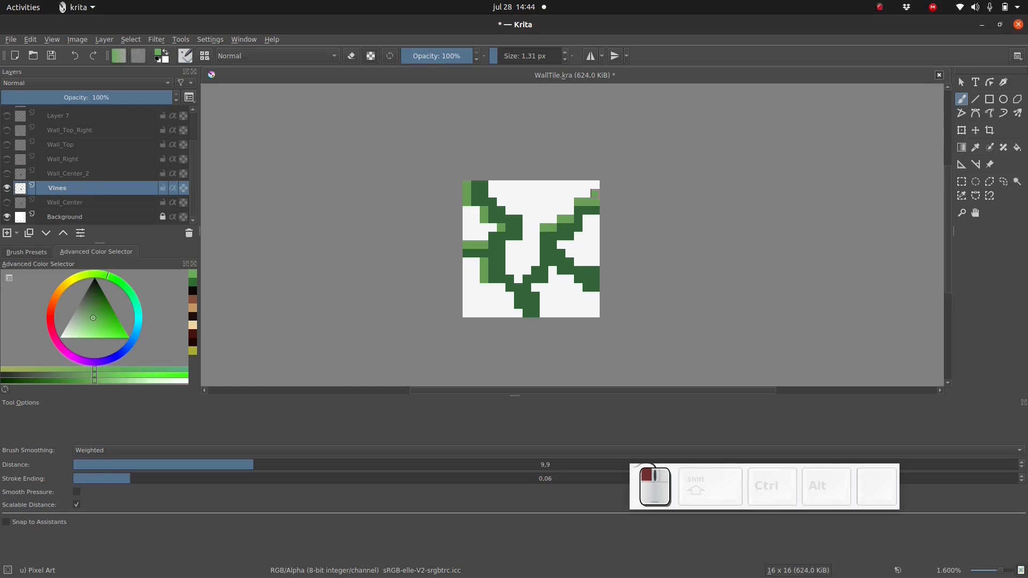
- Turn on wrap-around mode, sample the vines' dark green, and extend the bottom vine across the tile seam to join the right-hand branch
left_click(48, 41)
left_click(81, 87)
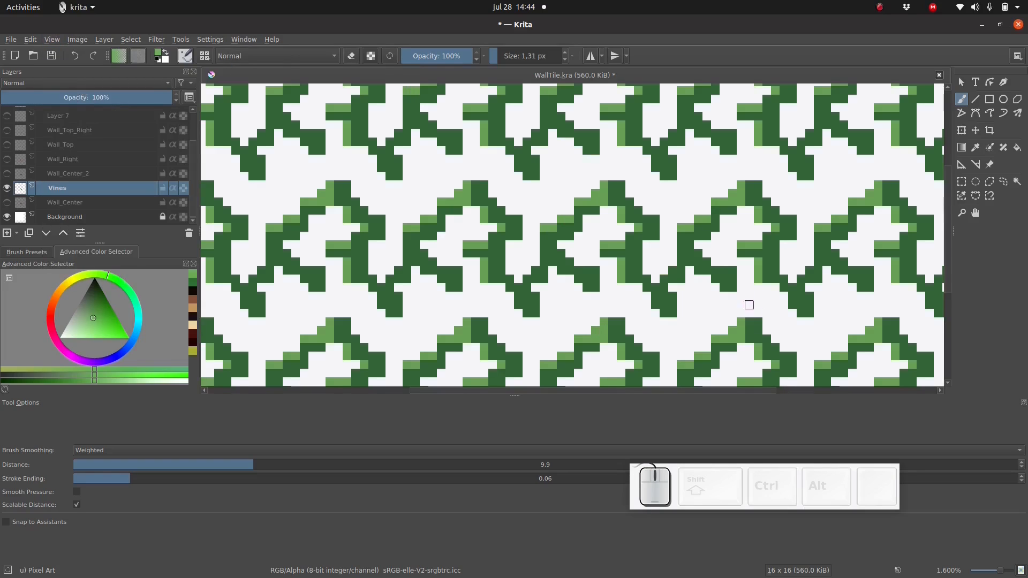
left_click(530, 309, "ctrl")
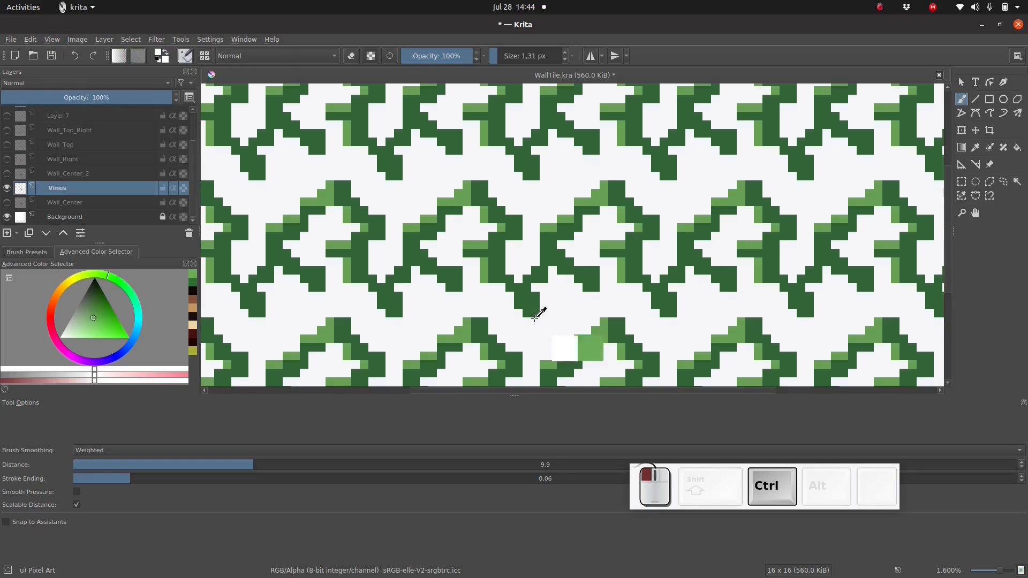
left_click(533, 307, "ctrl")
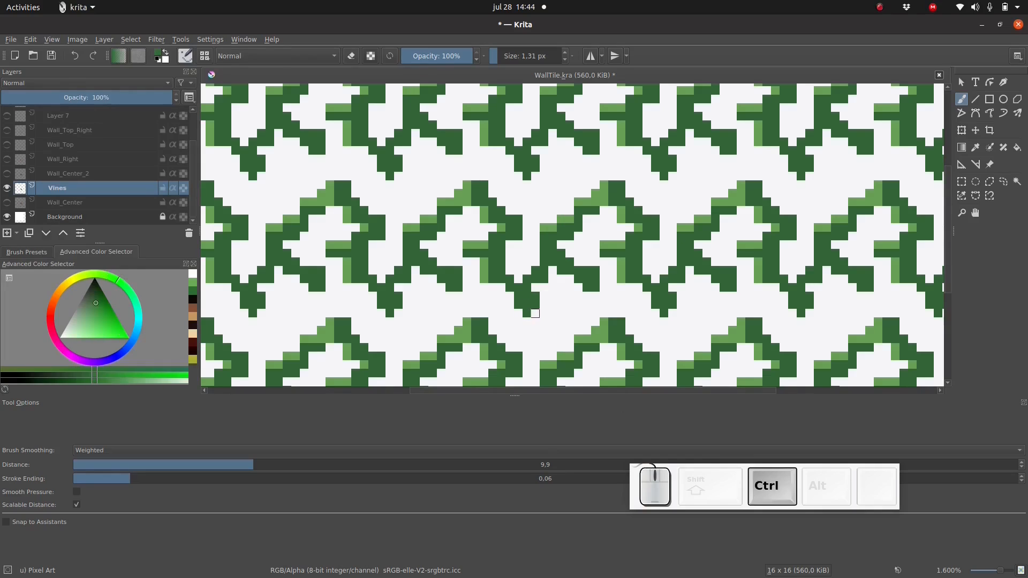
mouse_move(535, 314)
left_mouse_down()
mouse_move(559, 356)
mouse_move(552, 322)
mouse_move(535, 305)
mouse_move(585, 284)
left_mouse_up()
- Erase stray light green at the tile seam, then sample light green and highlight the left edges of the right-hand vine and its fork
key("e")
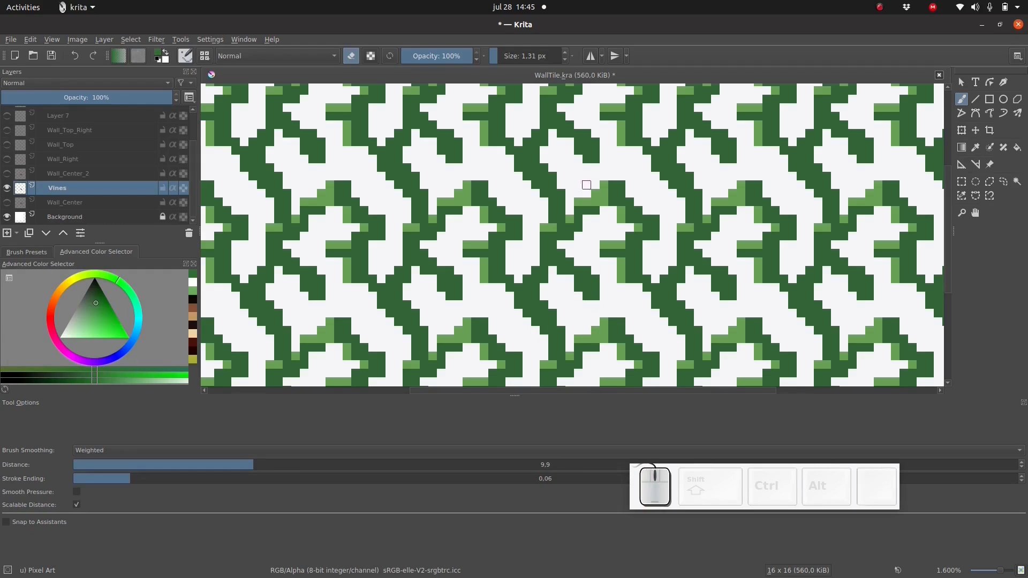
key("ctrl")
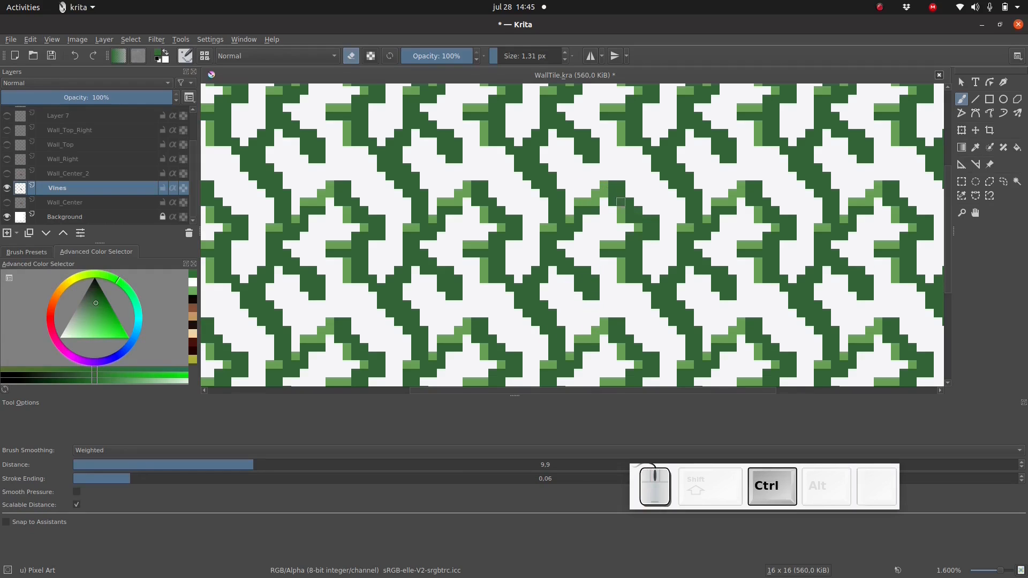
key("e")
left_click(621, 227, "ctrl")
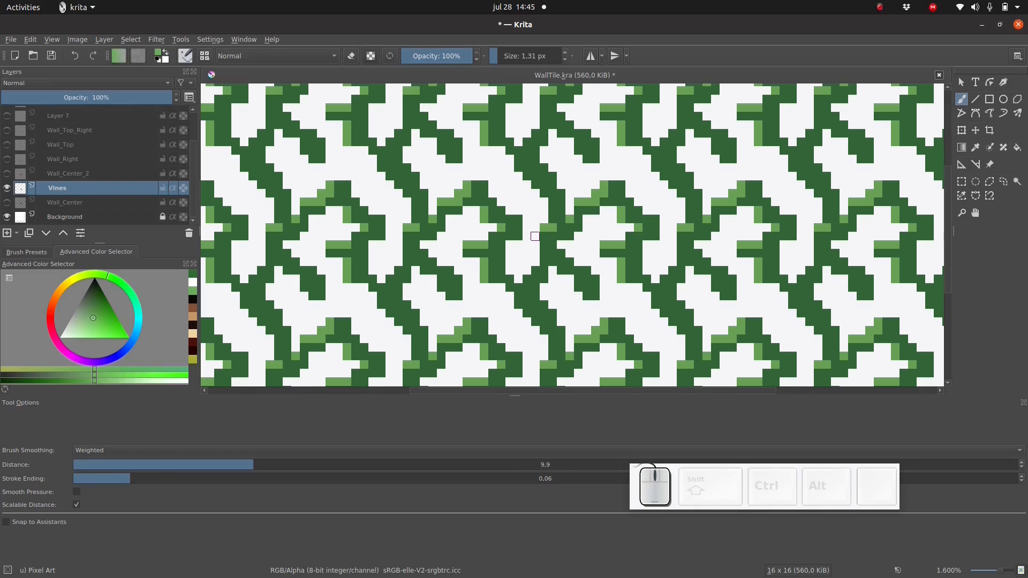
left_click_drag(534, 236, 535, 268)
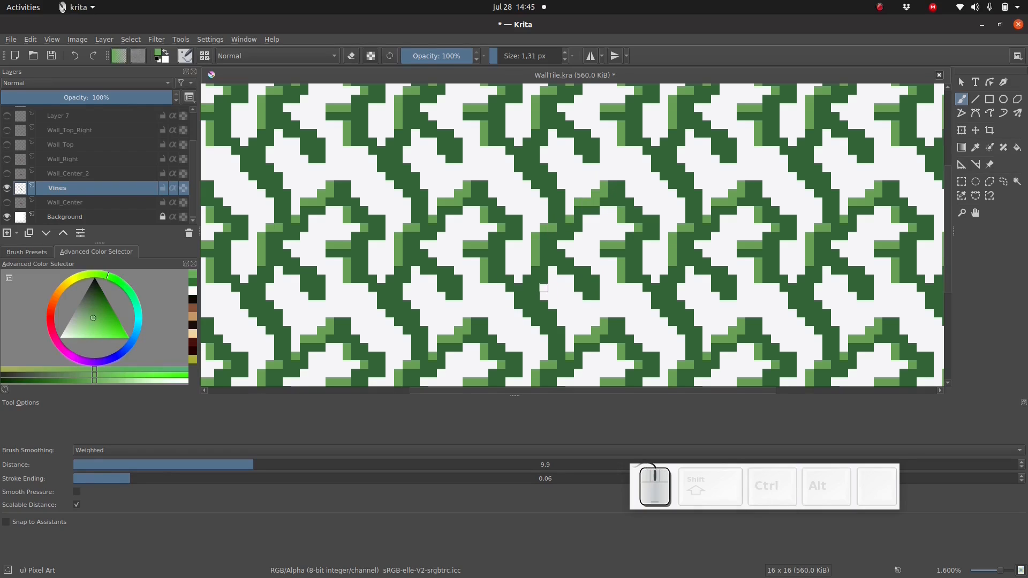
left_click(518, 278)
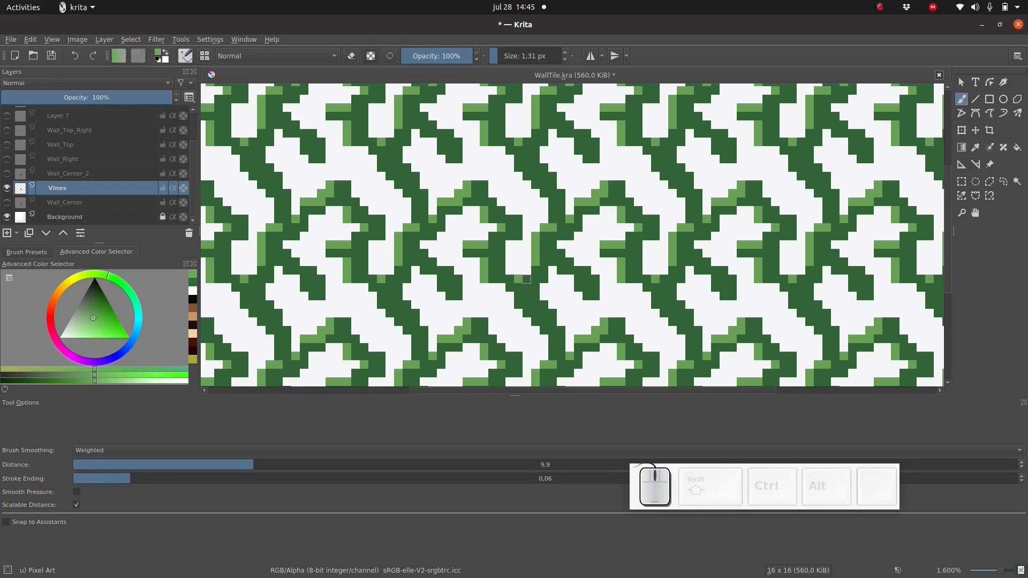
left_click(526, 270)
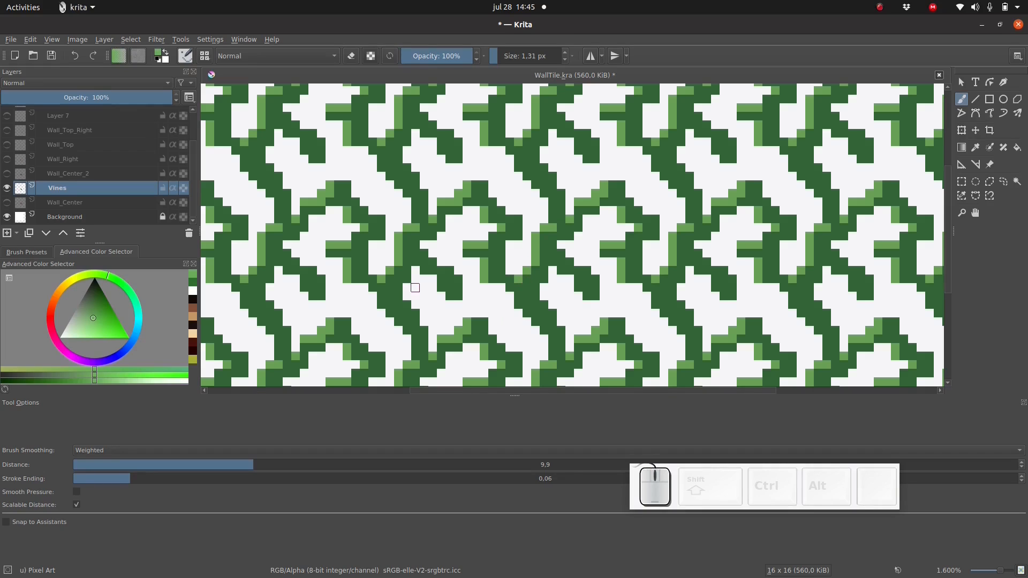
- Sample the darkest green of the foliage from the Wall_Top layer, showing that layer only while sampling
left_click(33, 252)
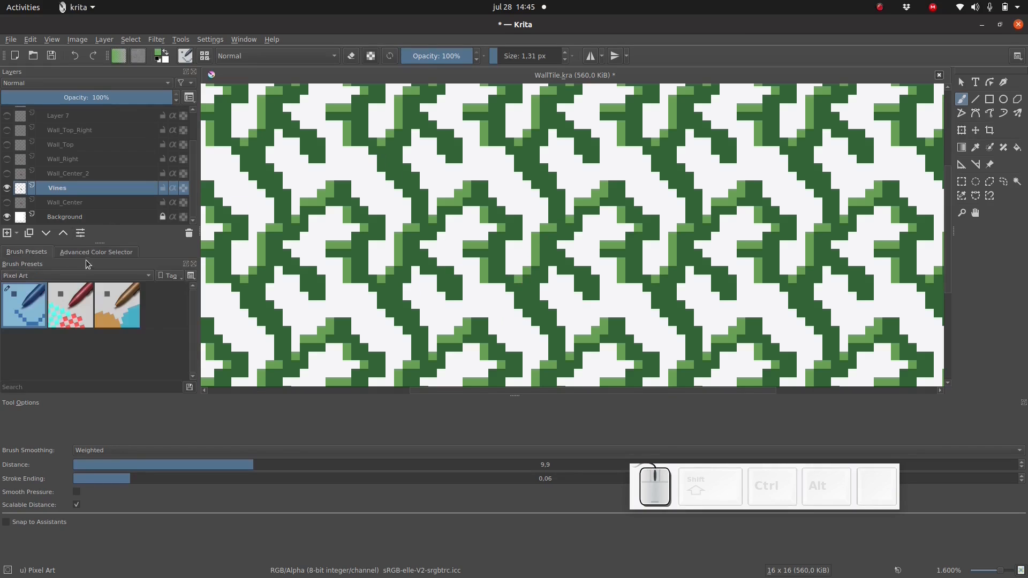
left_click(91, 254)
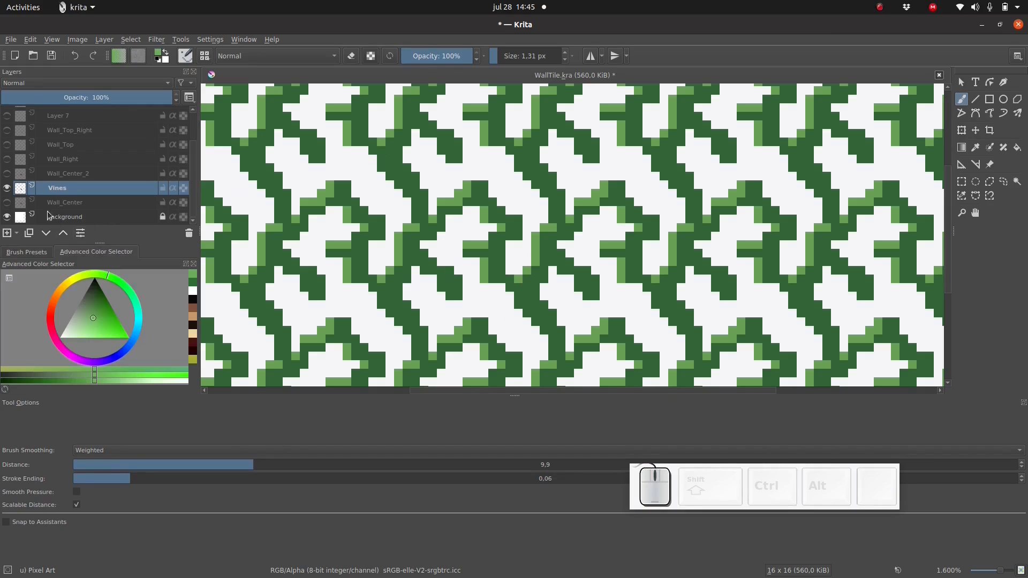
left_click(7, 145)
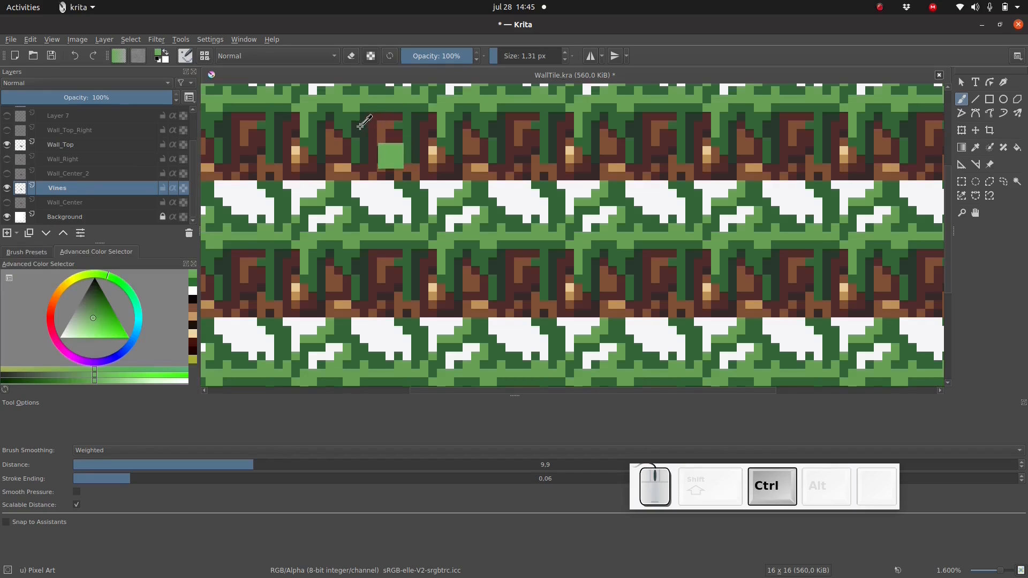
left_click(364, 124, "ctrl")
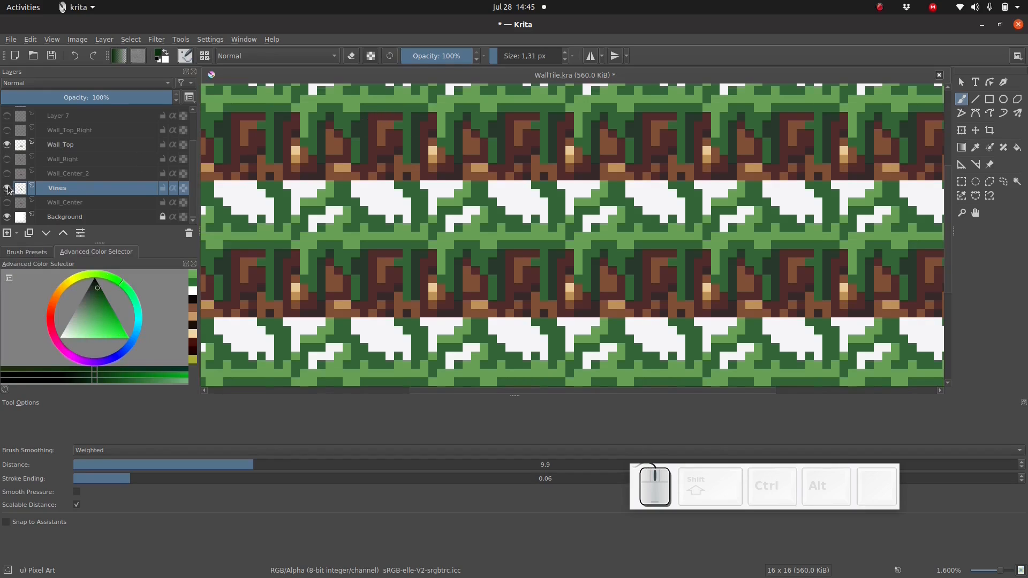
left_click(7, 145)
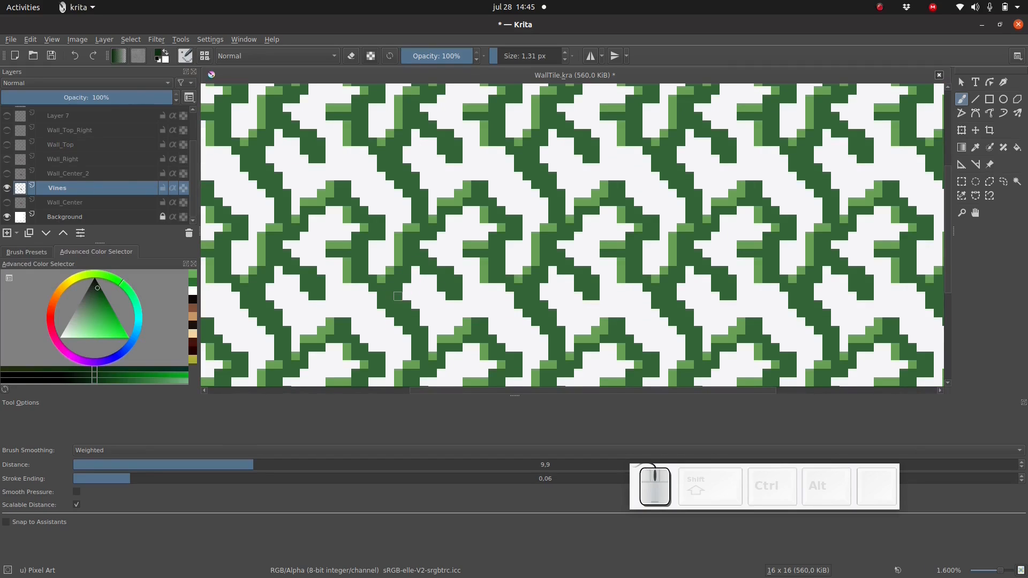
- Paint darkest green shadows along the lower and right edges of all the vine branches
left_click_drag(397, 296, 424, 356)
left_click(414, 313)
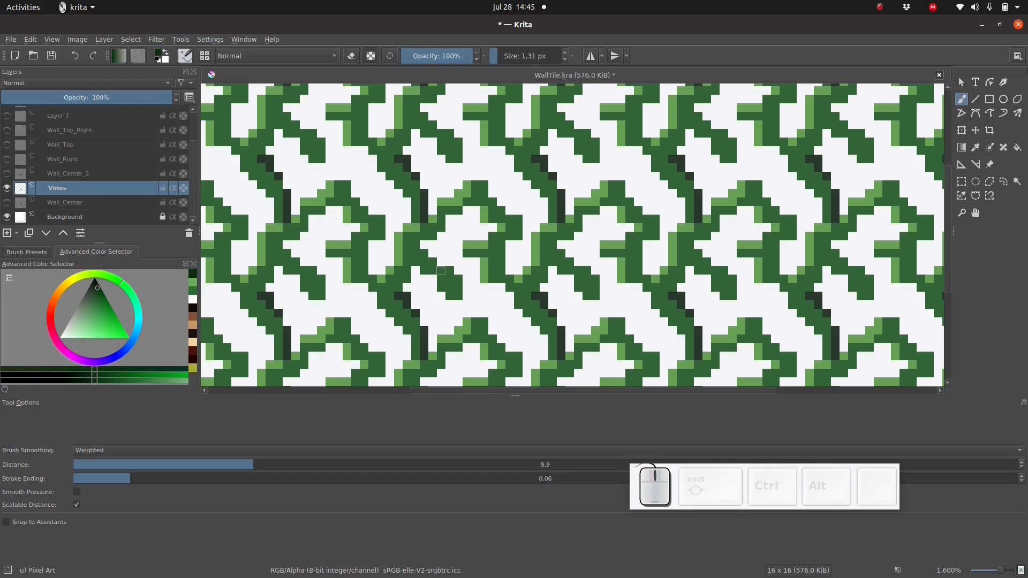
mouse_move(423, 254)
left_mouse_down()
mouse_move(449, 270)
mouse_move(457, 296)
left_mouse_up()
left_click_drag(432, 373, 458, 364)
left_click(440, 373)
mouse_move(466, 356)
left_mouse_down()
mouse_move(491, 330)
mouse_move(517, 364)
left_mouse_up()
left_click(501, 339)
left_click(509, 347)
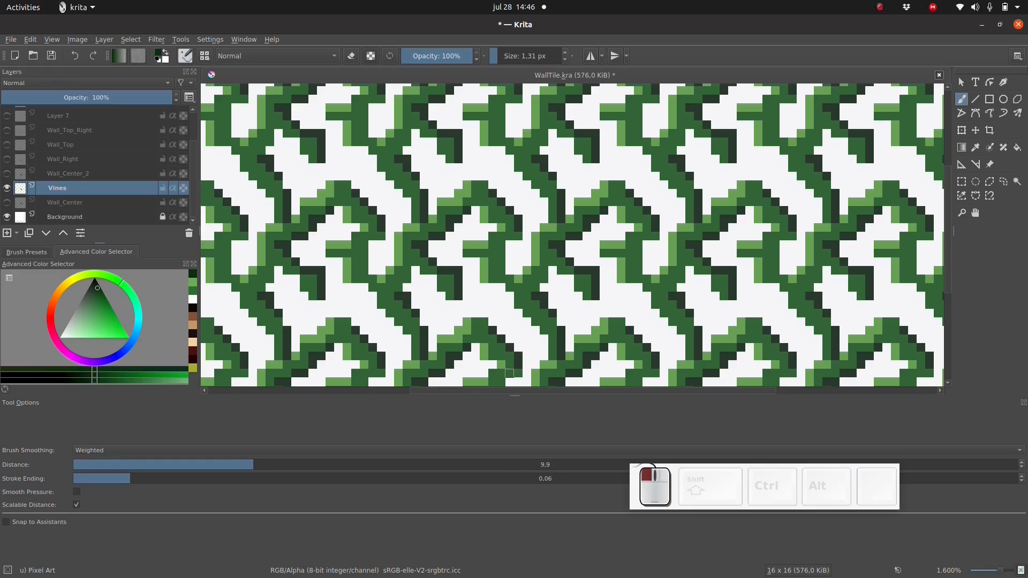
left_click(509, 381)
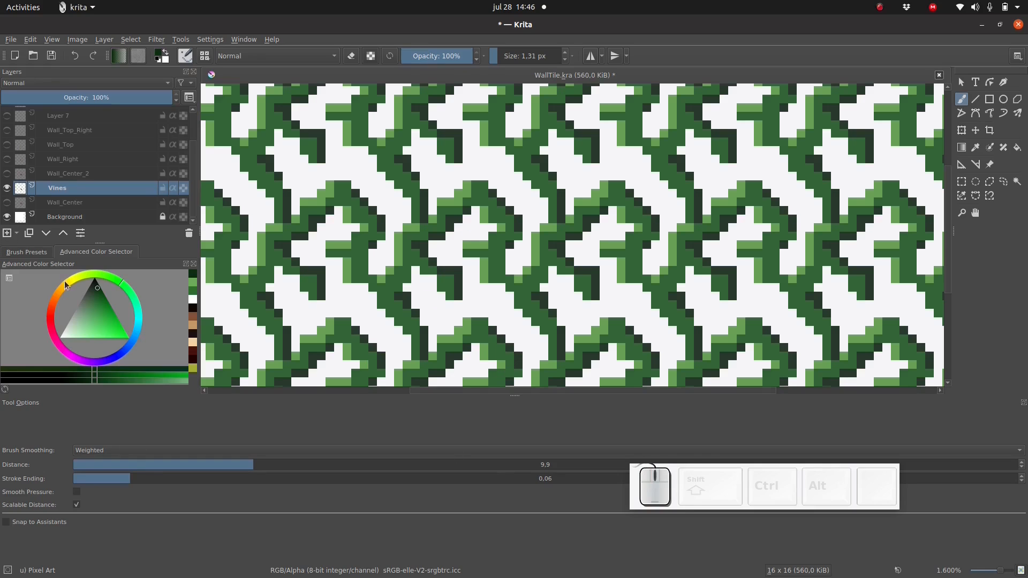
- Choose a bright yellow and paint two small flowers, one in the gap beside the bottom vine and one beside the upper-right branch
left_click(72, 281)
left_click_drag(114, 328, 128, 337)
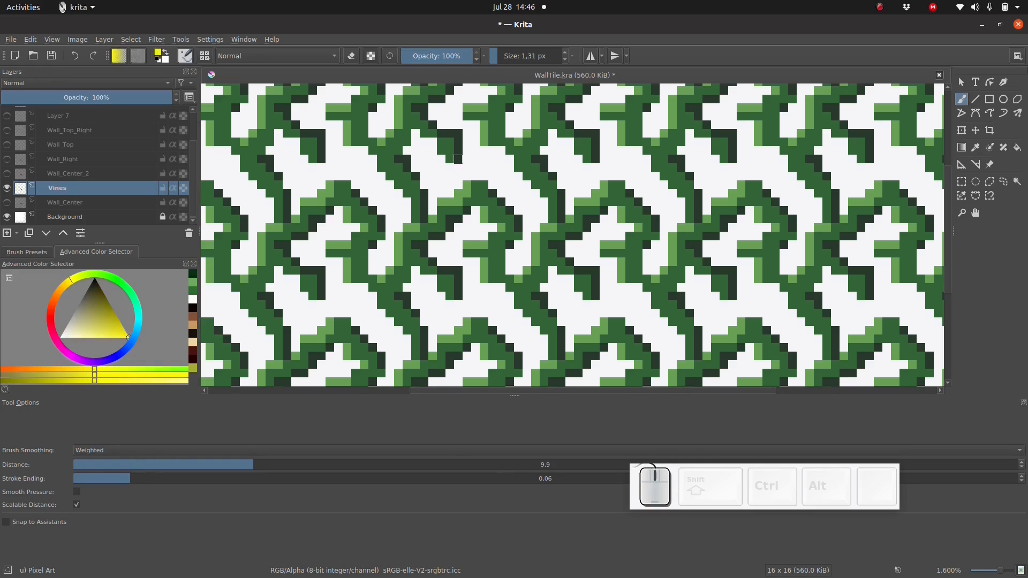
mouse_move(364, 151)
left_mouse_down()
mouse_move(380, 159)
mouse_move(355, 168)
mouse_move(373, 142)
left_mouse_up()
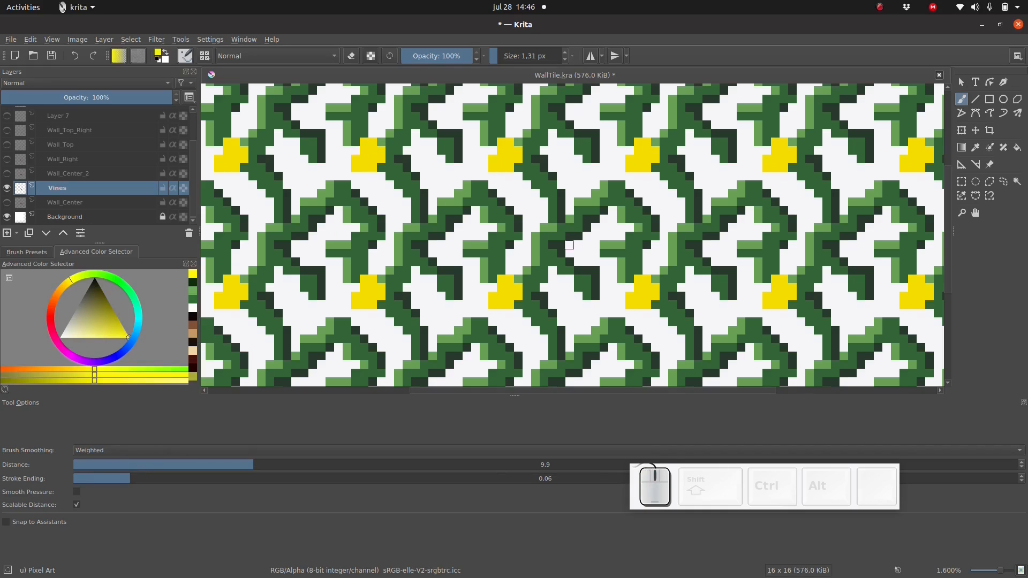
left_click(587, 219)
left_click_drag(587, 227, 595, 228)
mouse_move(586, 211)
left_mouse_down()
mouse_move(603, 218)
mouse_move(600, 228)
left_mouse_up()
- Switch the brush colour to red and paint a small centre in each yellow flower
left_click(50, 312)
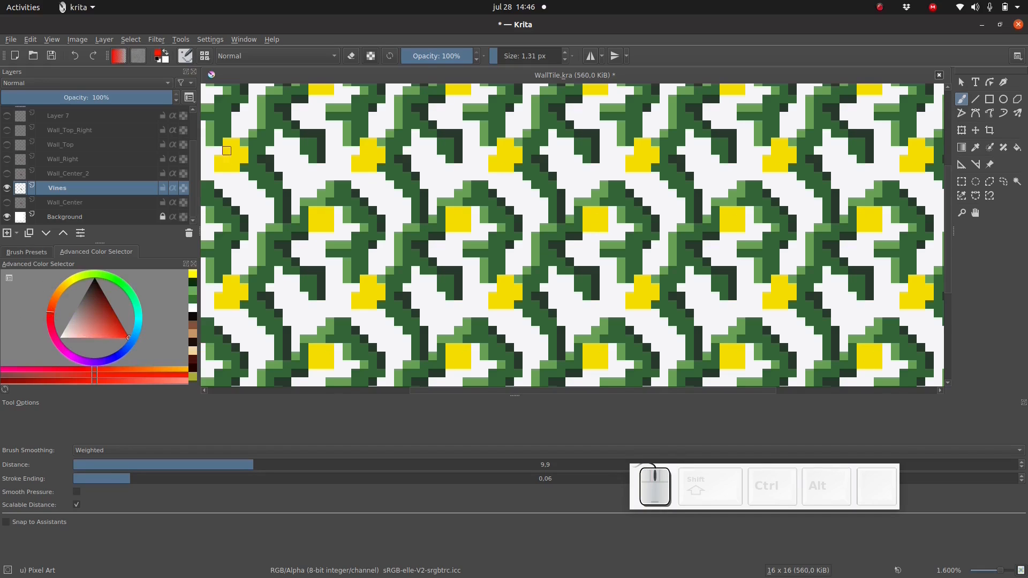
left_click_drag(235, 151, 227, 159)
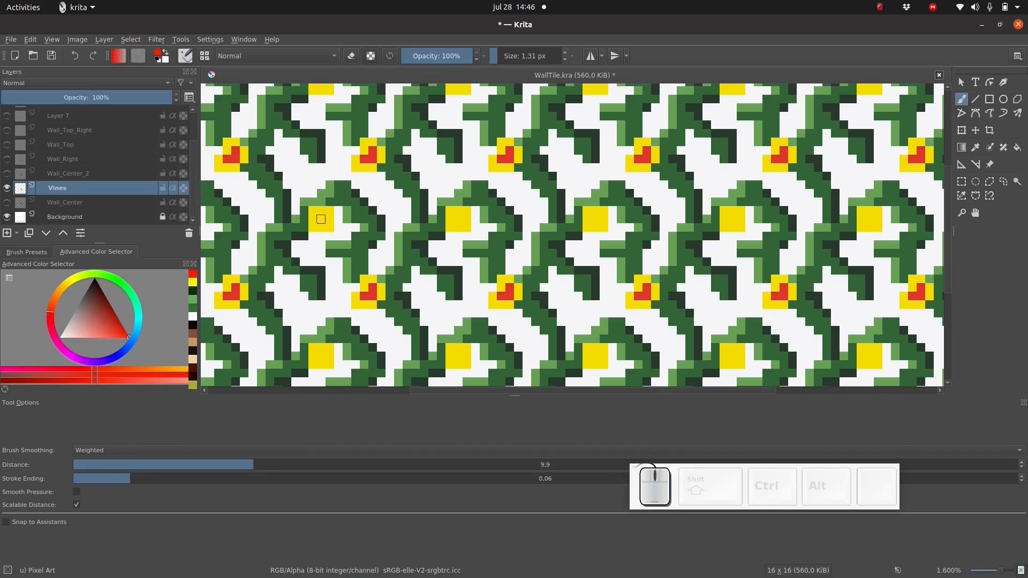
left_click(321, 219)
scroll(299, 210, "down", 3)
scroll(298, 210, "up", 1)
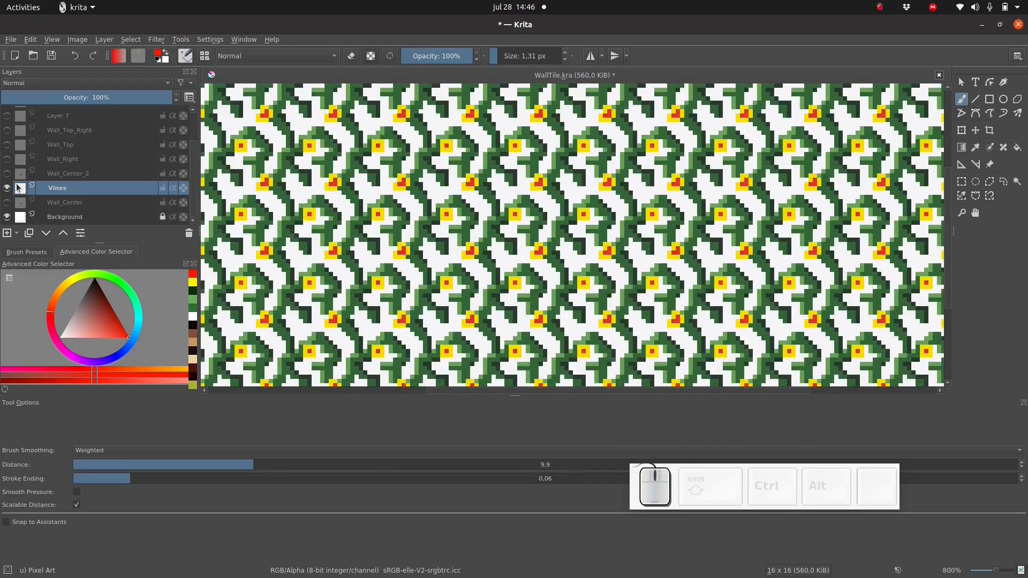
- Rename the Vines layer as Vines_Center
double_click(60, 195)
key("End")
type("_Ce")
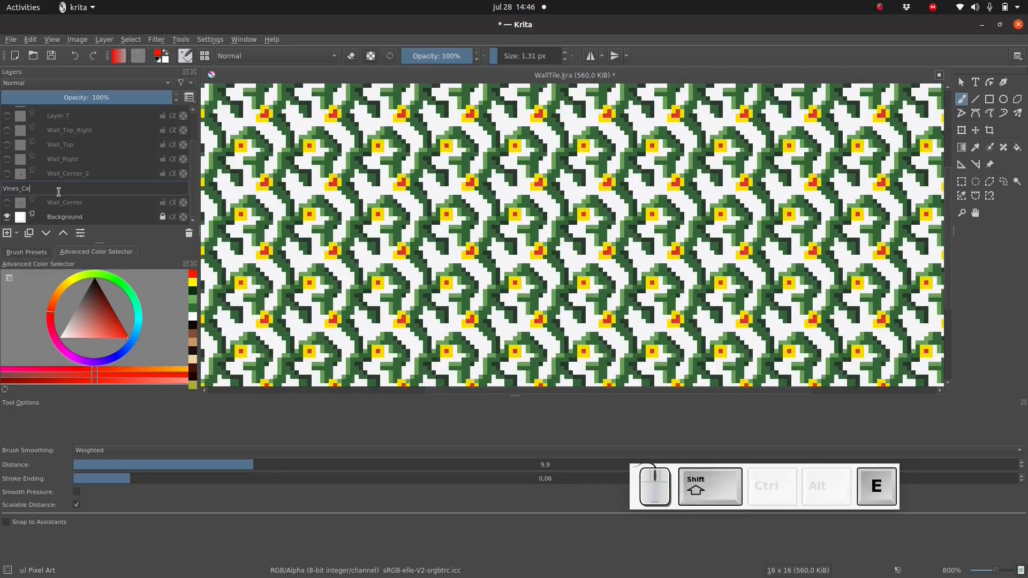
key("Return")
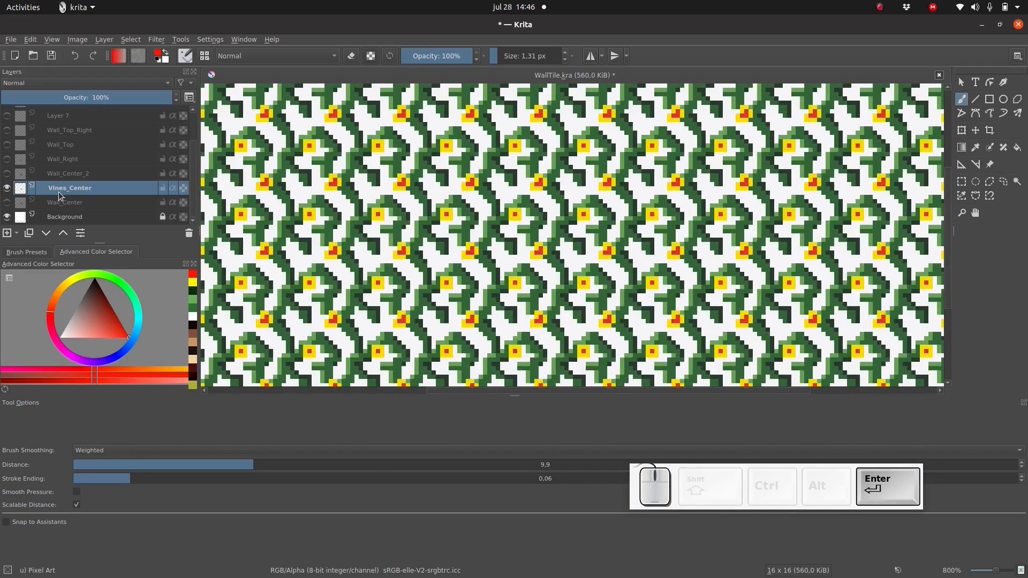
left_click(7, 233)
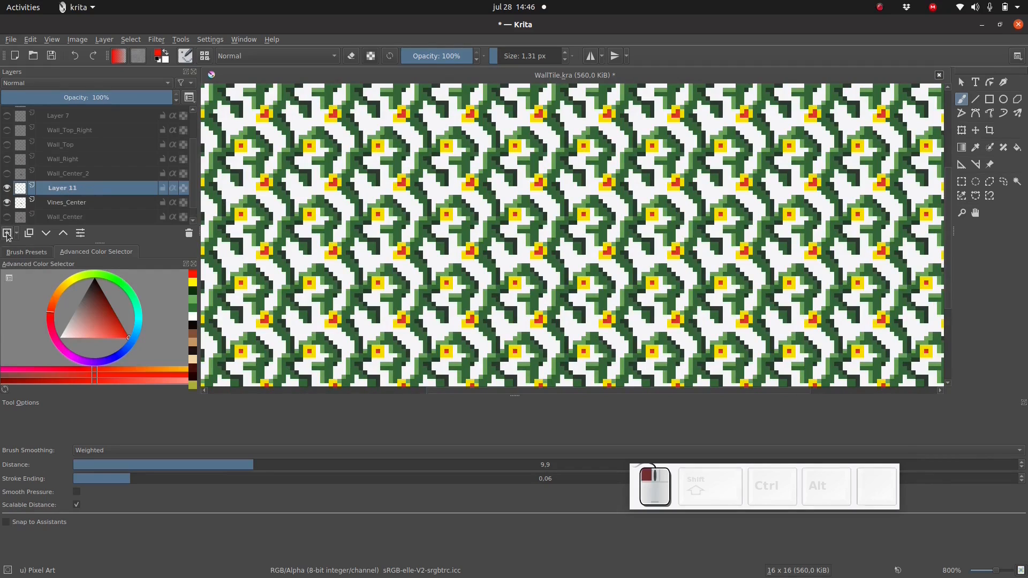
double_click(69, 187)
type("Vines_Left")
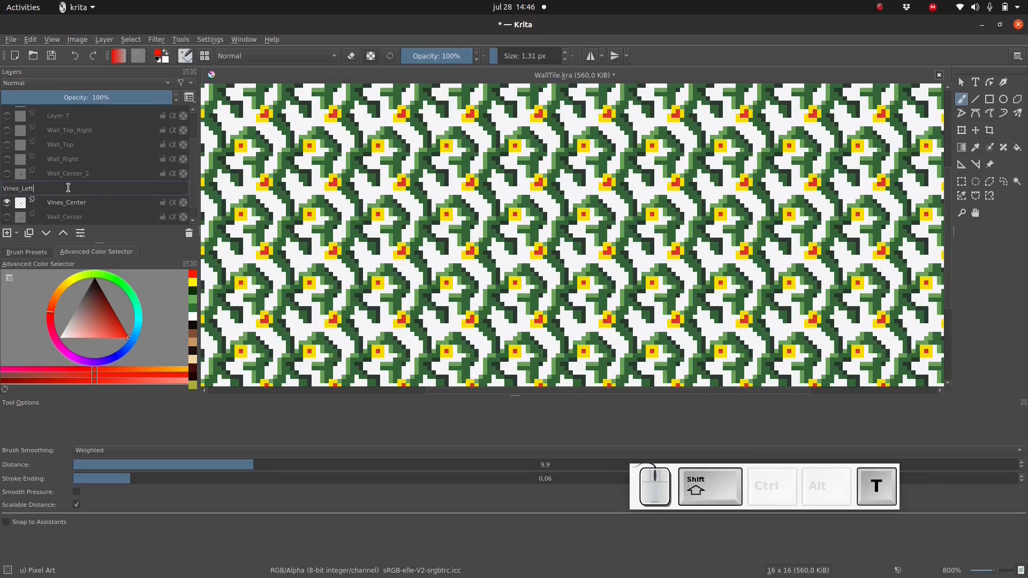
key("Return")
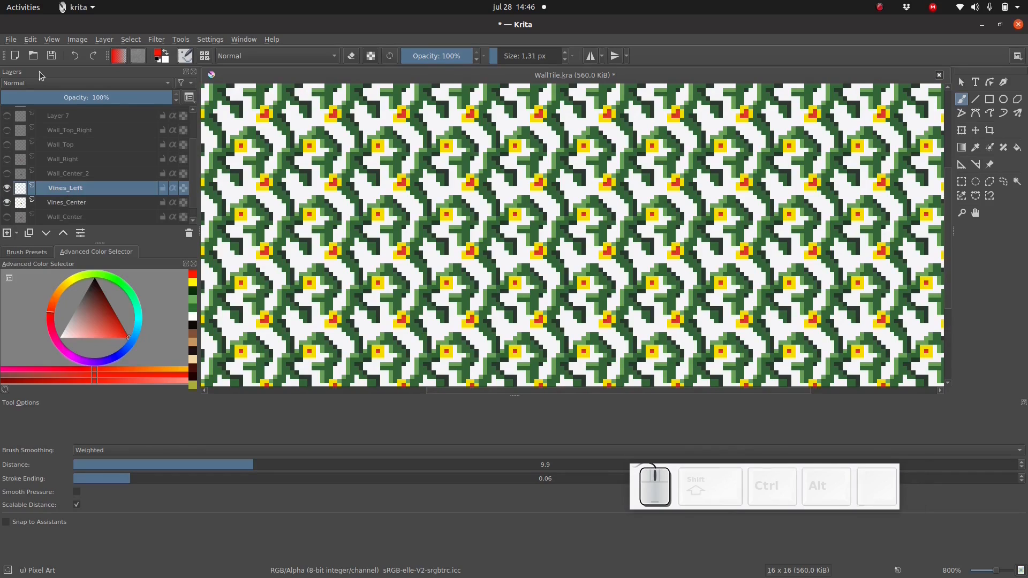
left_click(7, 203)
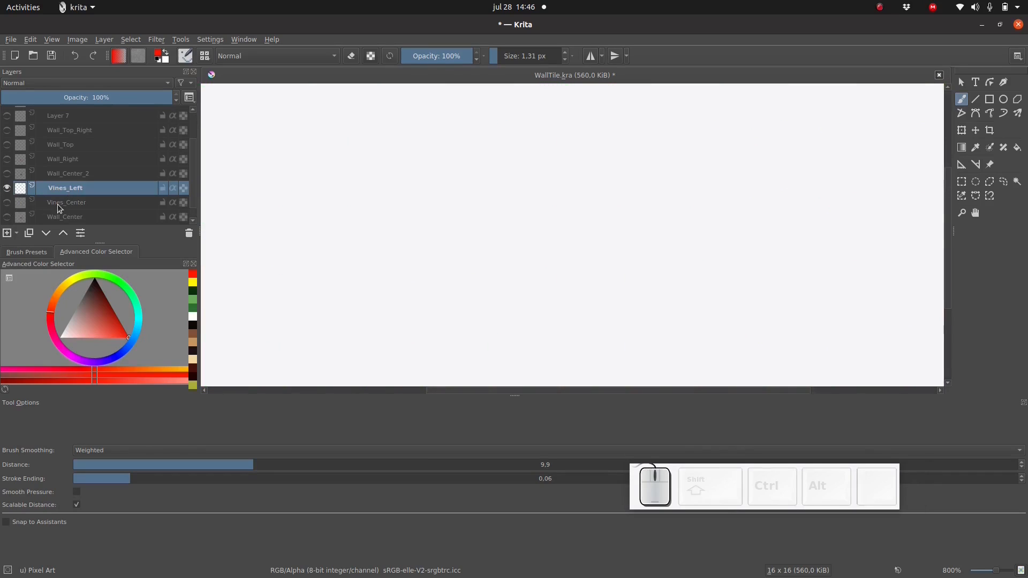
left_click(193, 234)
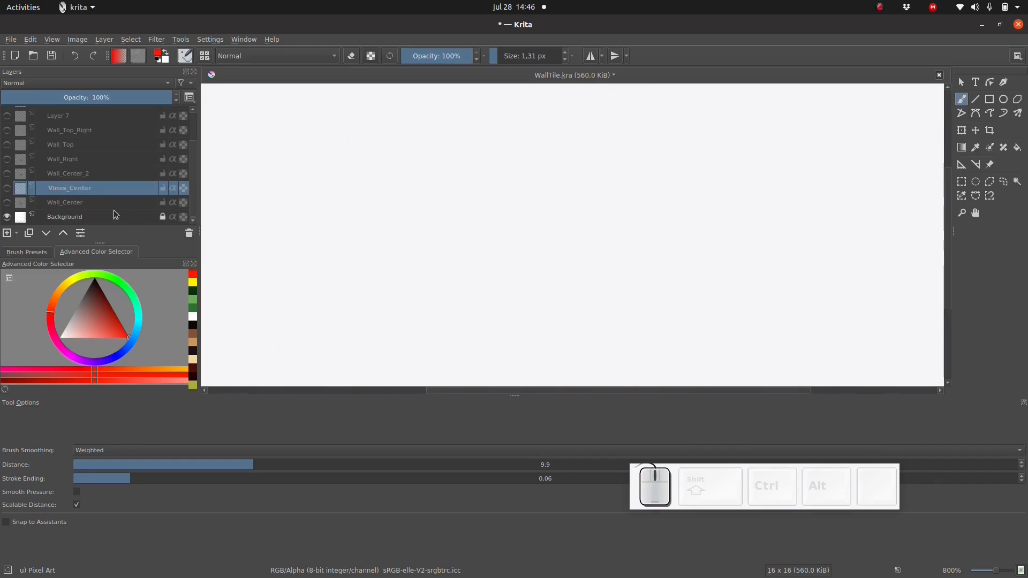
- Duplicate the Vines_Center layer, rename the copy Vines_Left and make it visible
right_click(80, 188)
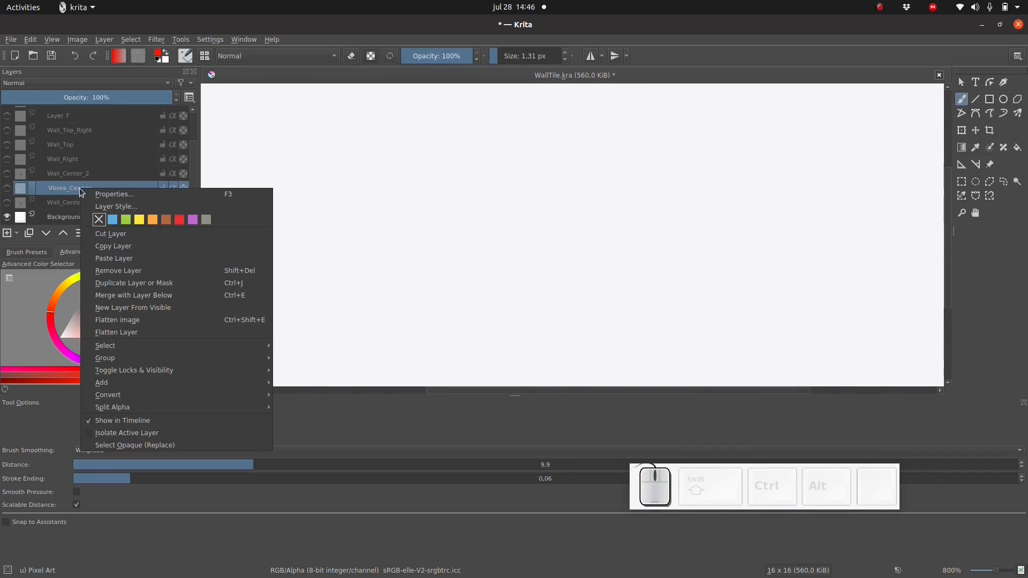
left_click(125, 283)
key("F2")
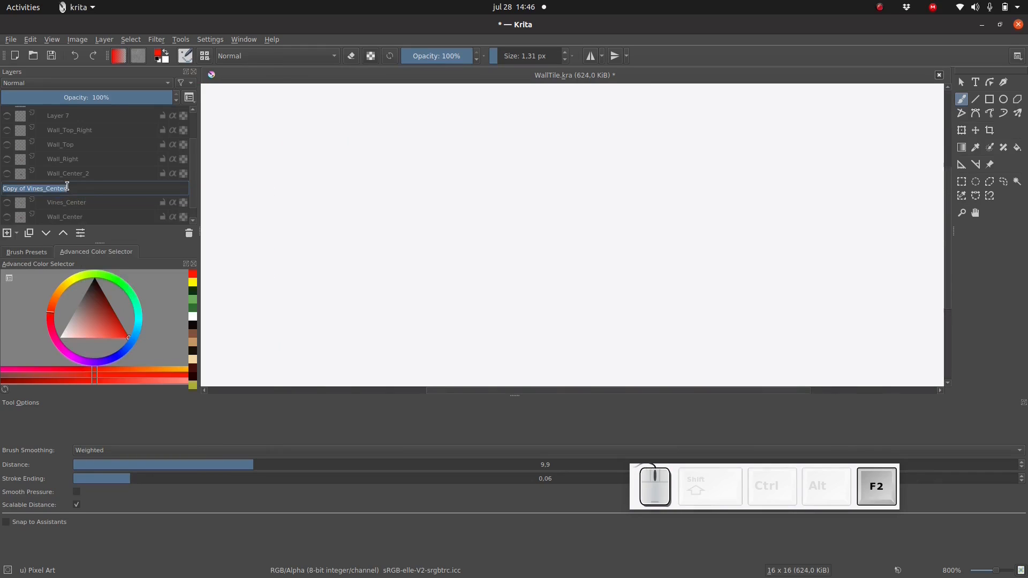
type("Vines_Left")
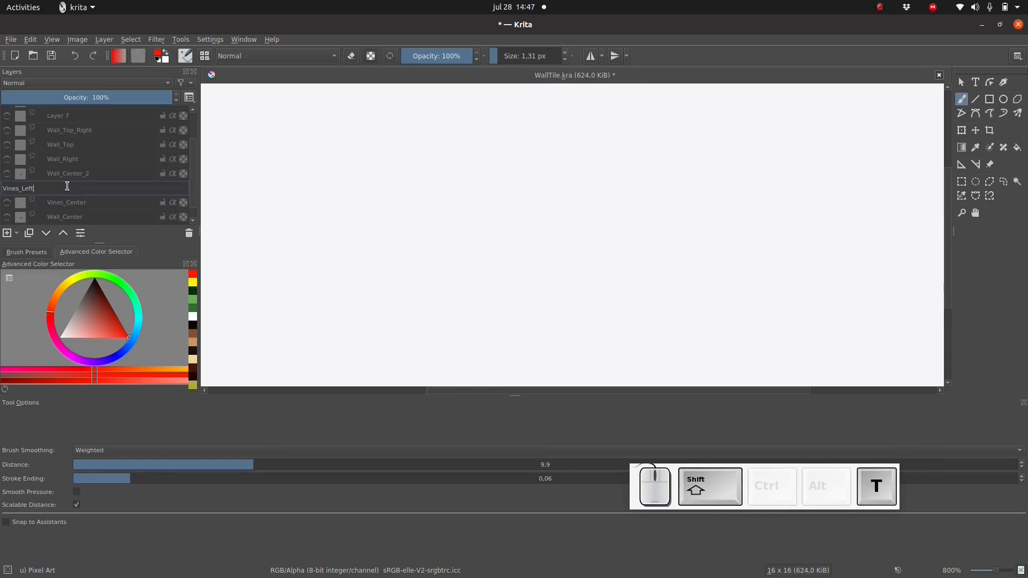
key("Return")
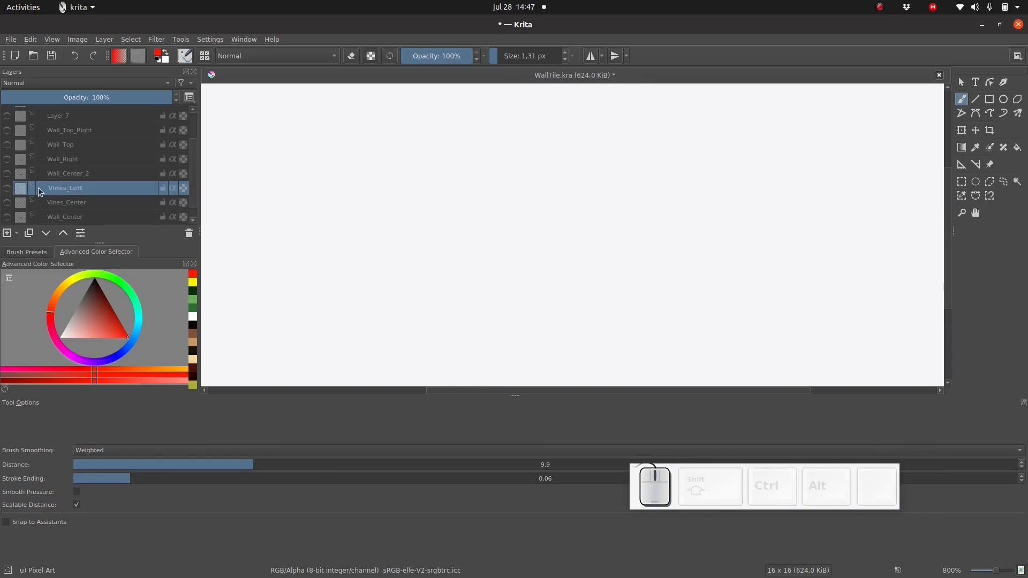
left_click(7, 189)
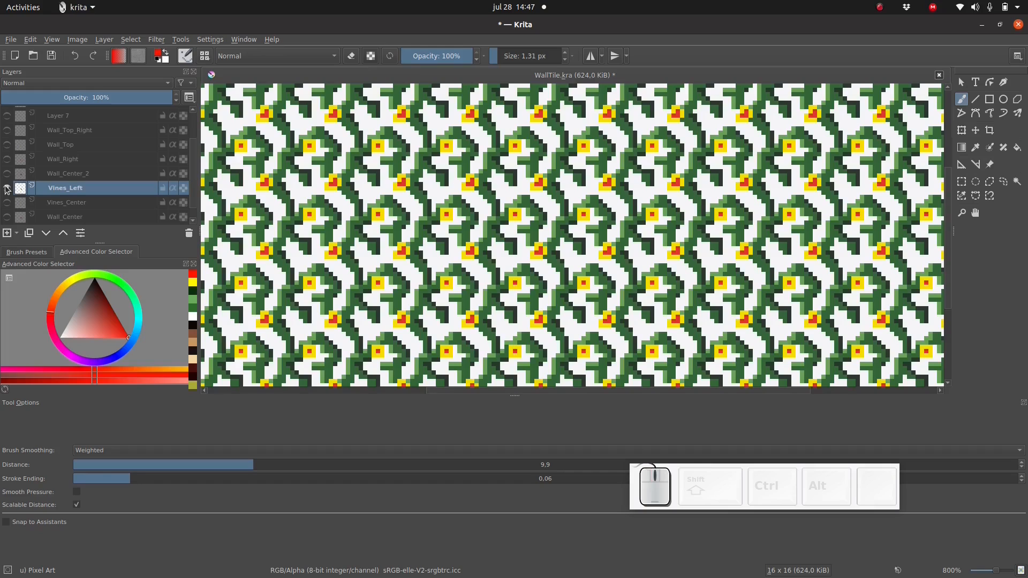
- Duplicate the Vines_Left layer and rename the copy Vines_Right
right_click(46, 193)
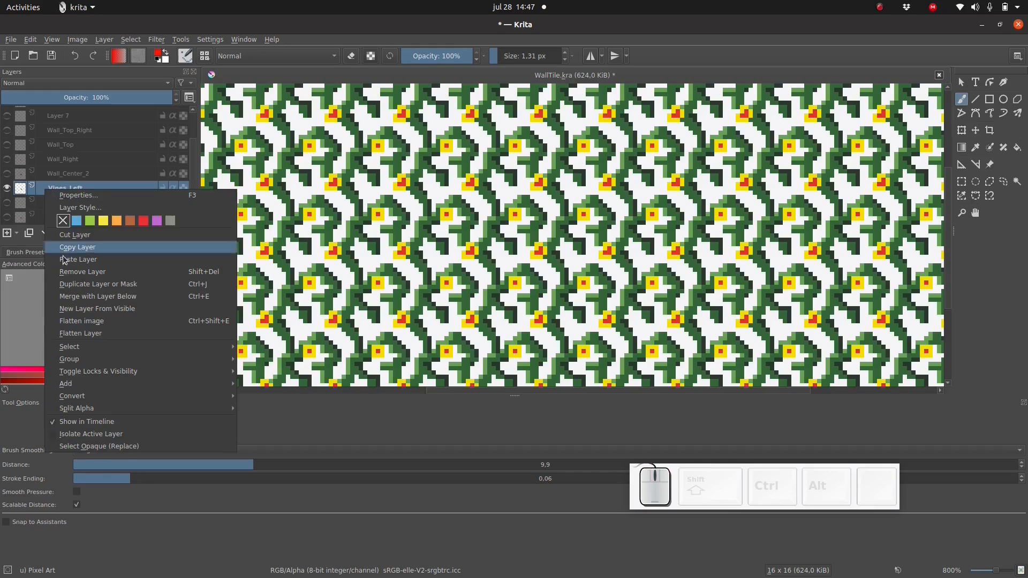
left_click(69, 281)
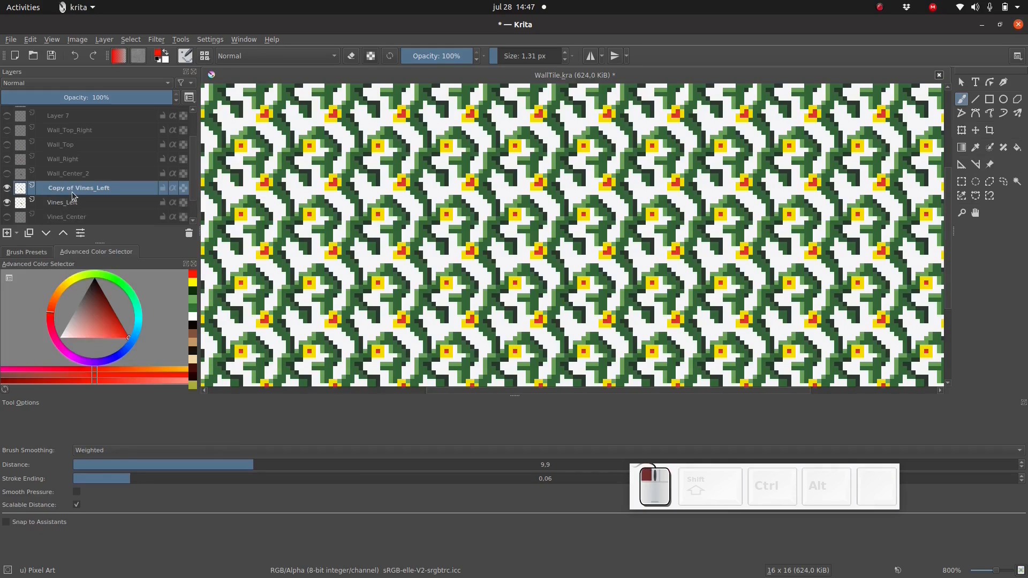
key("F2")
type("V")
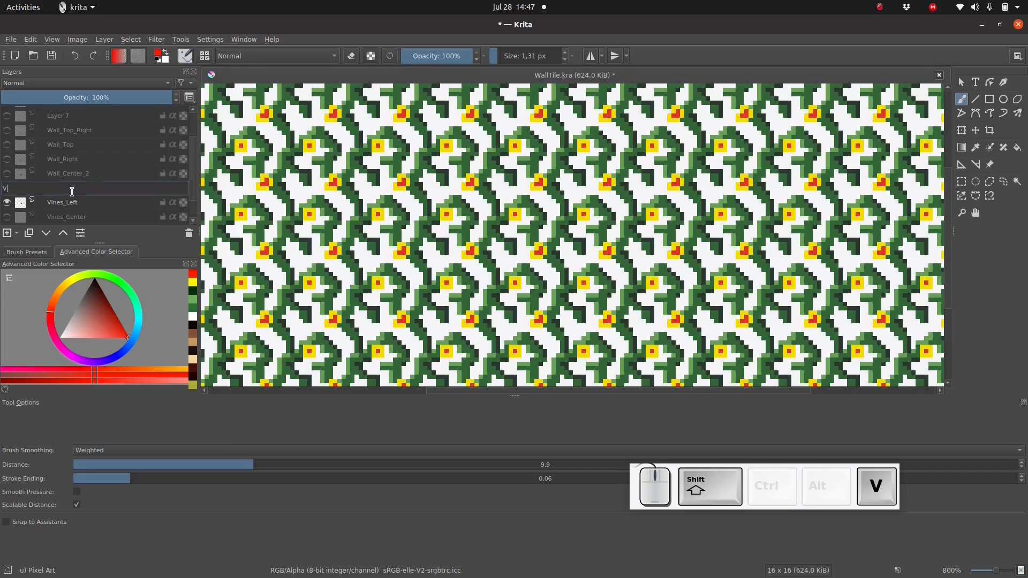
type("ines_Right")
key("Return")
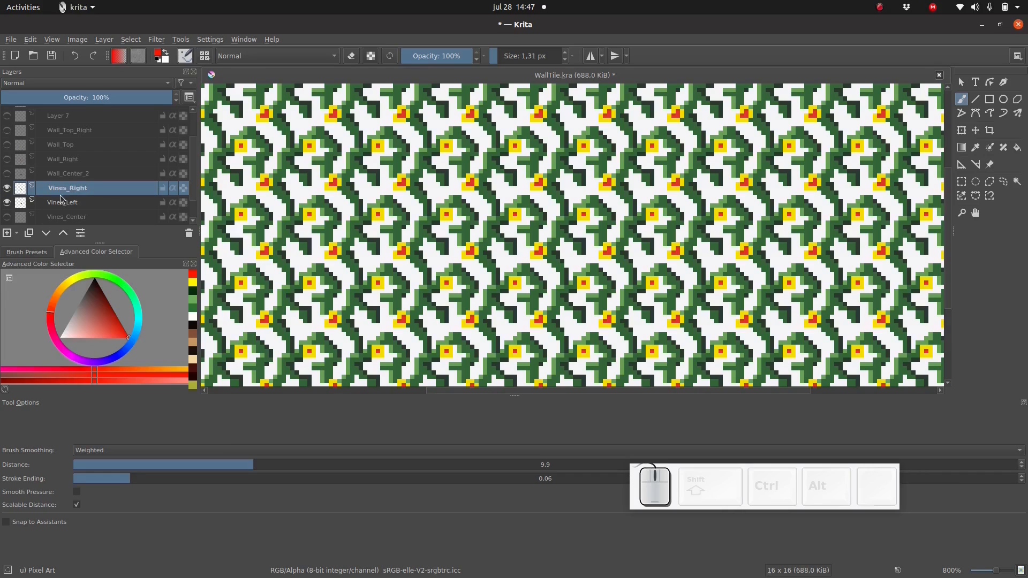
- Duplicate the Vines_Right layer and rename the copy Vines_Top
right_click(82, 185)
left_click(121, 266)
key("F2")
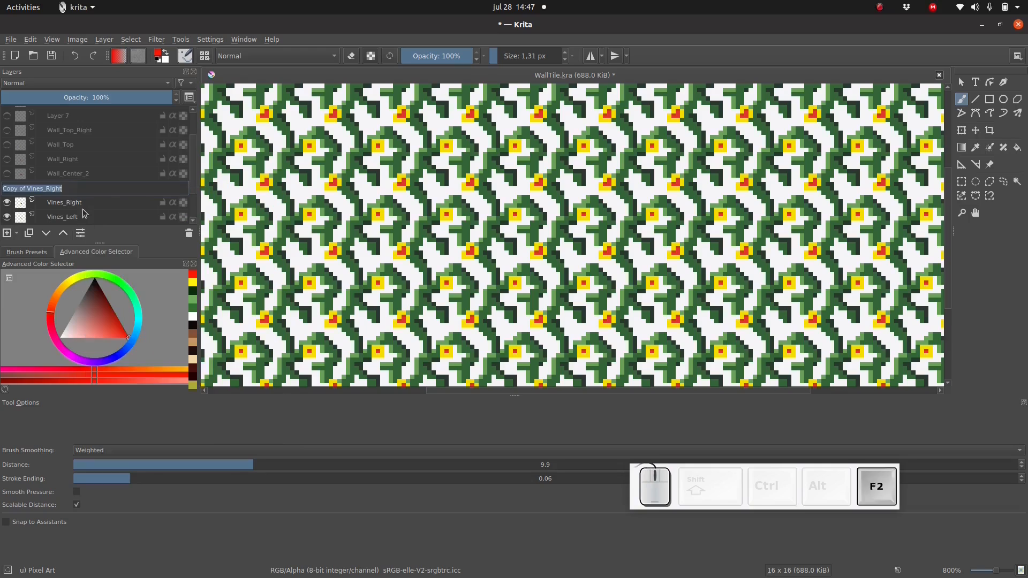
type("Vines_Top")
key("Return")
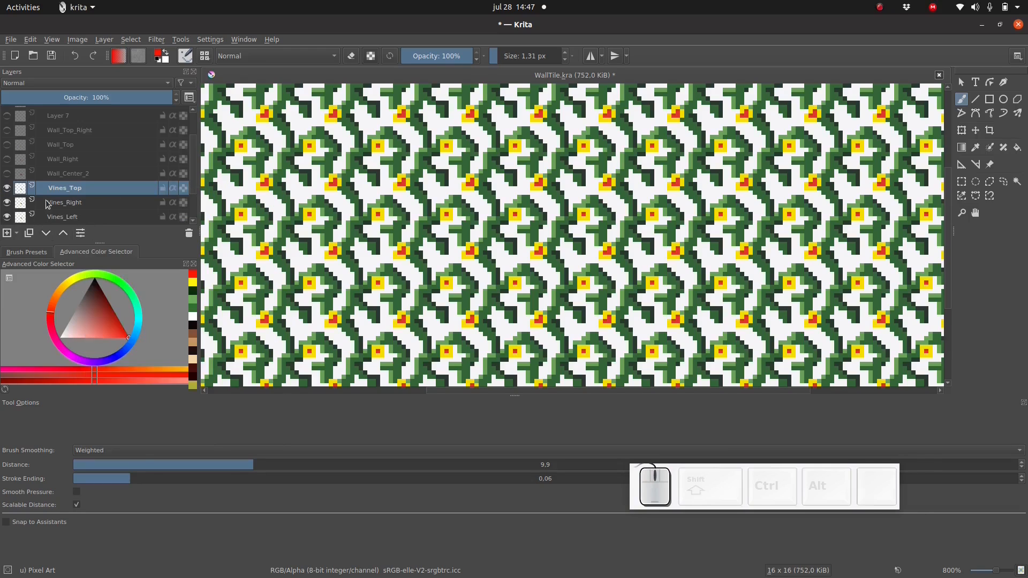
- Duplicate the Vines_Top layer and rename the copy Vines_Bottom
right_click(60, 188)
left_click(97, 267)
key("F2")
type("Vines_Bottom")
key("Return")
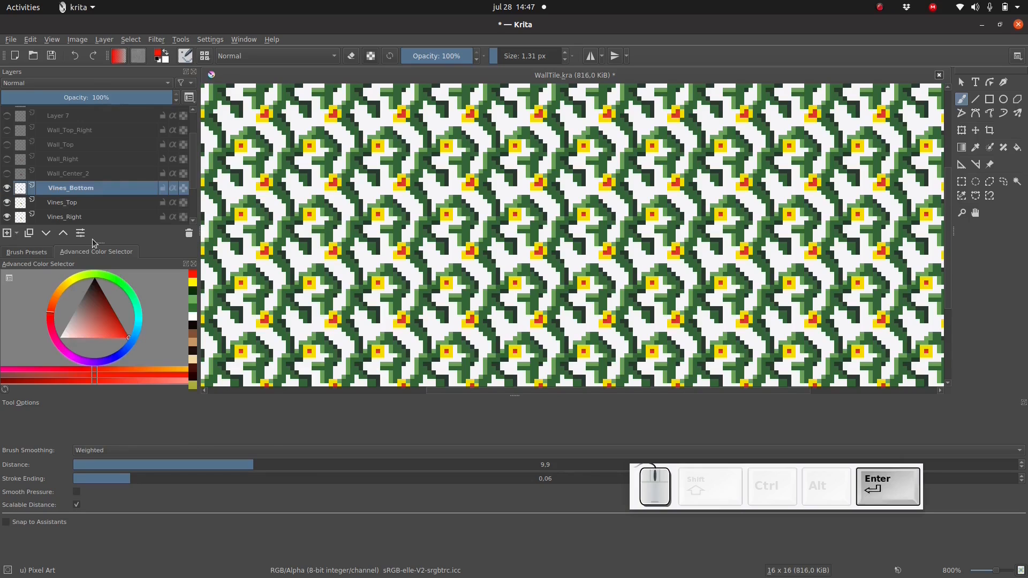
- Hide the Vines_Right, Vines_Top and Vines_Bottom layers and make Vines_Left the active layer
left_click_drag(192, 169, 193, 201)
left_click(7, 159)
left_click(8, 145)
left_click(9, 131)
left_click(65, 174)
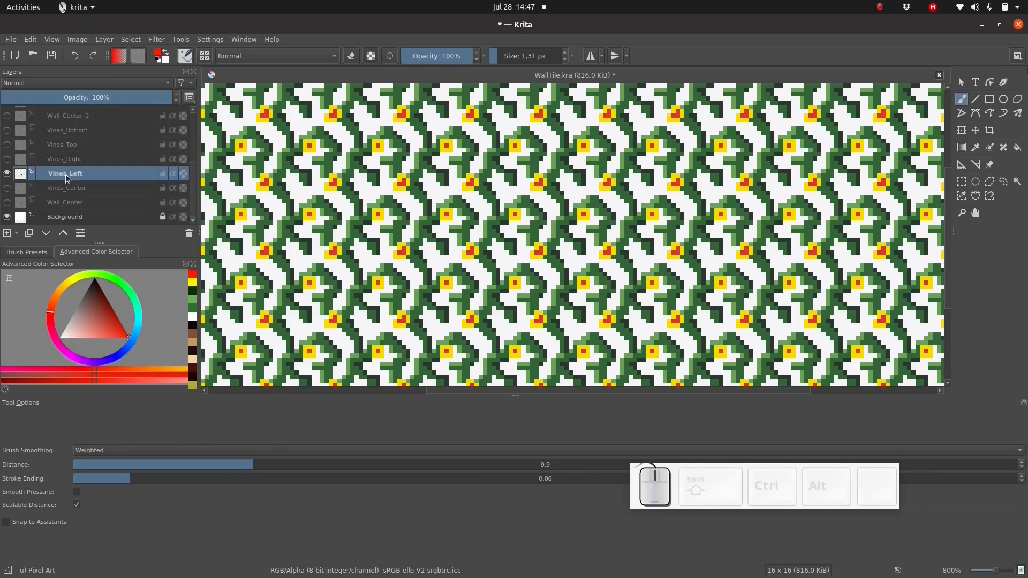
- Turn off wrap-around mode and erase Vines_Left with a 7.81 px eraser, keeping only the branch and flower at the tile's right edge
left_click(51, 39)
left_click(81, 85)
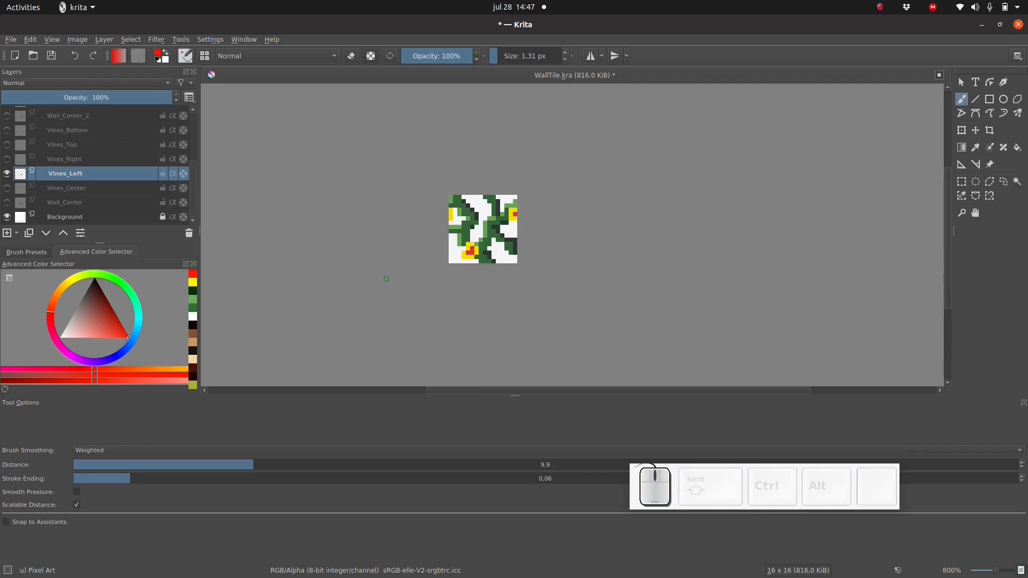
key("e")
left_click(351, 55)
key("shift")
mouse_move(432, 218)
left_mouse_down()
mouse_move(437, 197)
mouse_move(463, 214)
mouse_move(450, 223)
mouse_move(467, 265)
left_mouse_up()
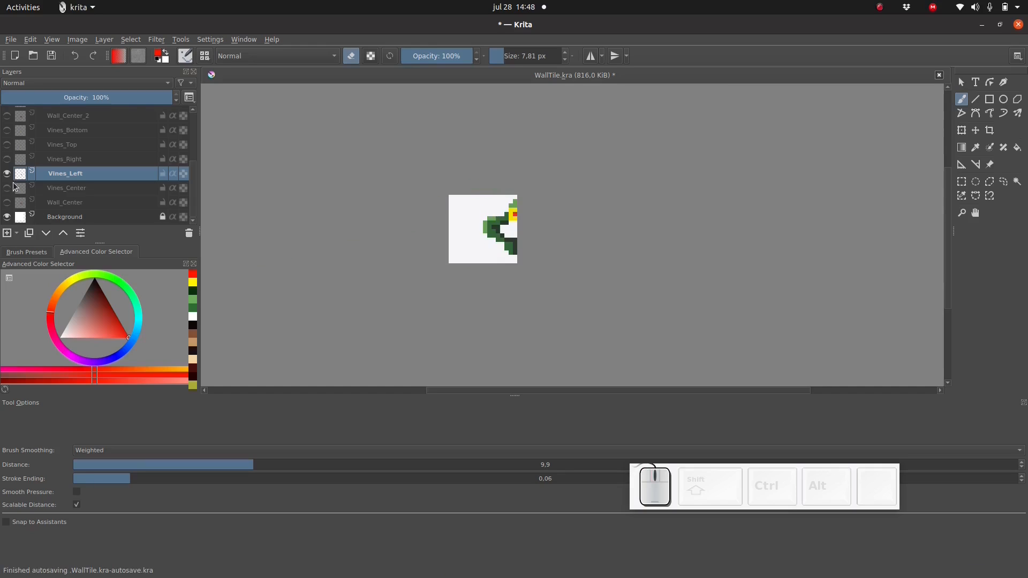
- Show Vines_Right in place of Vines_Left and erase its right part, keeping the vines and flowers on the tile's left side
left_click(7, 174)
left_click(7, 160)
left_click(70, 161)
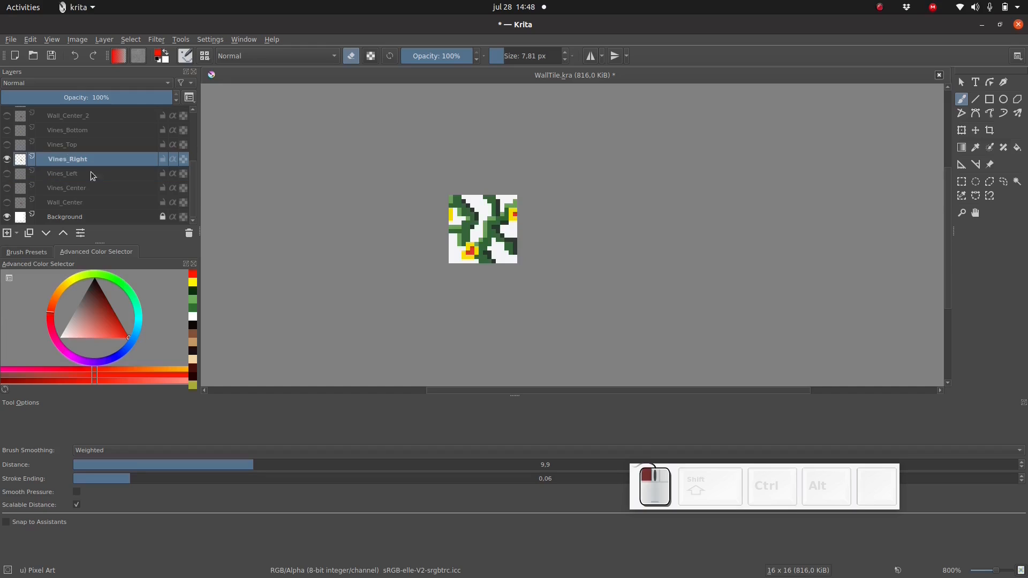
left_click(488, 184)
mouse_move(471, 184)
left_mouse_down()
mouse_move(501, 195)
mouse_move(471, 184)
mouse_move(497, 198)
mouse_move(489, 266)
mouse_move(514, 261)
left_mouse_up()
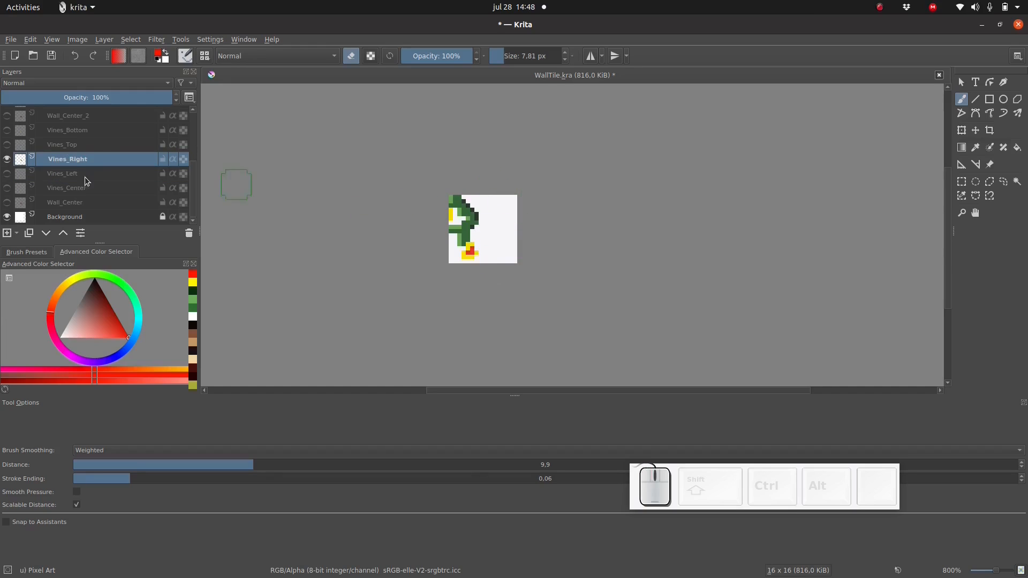
- Show Vines_Top in place of Vines_Right and erase its upper part and sides, keeping the flower and stem at the tile's bottom edge
left_click(7, 160)
left_click(7, 145)
left_click(441, 231)
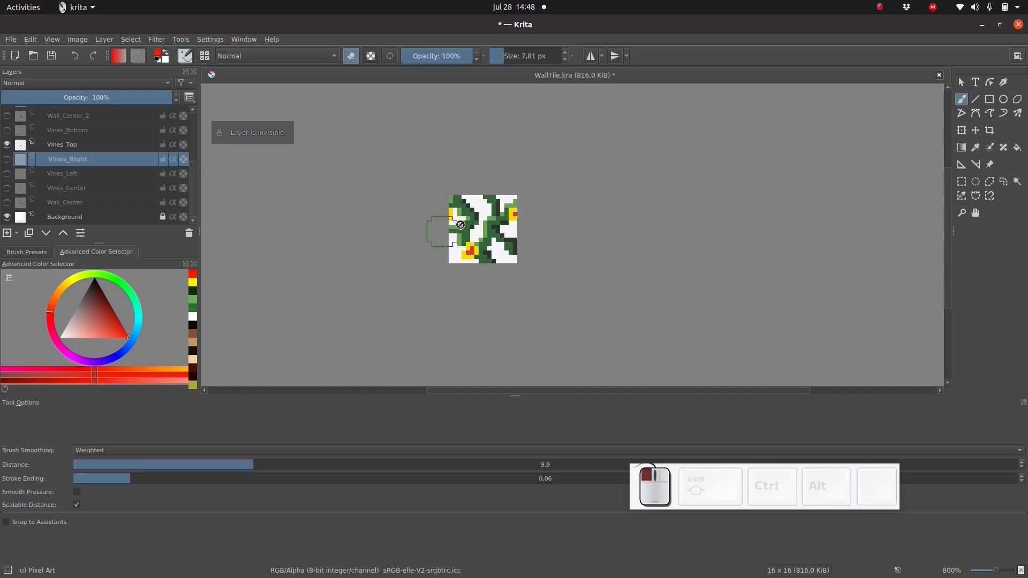
left_click(52, 144)
mouse_move(451, 202)
left_mouse_down()
mouse_move(454, 227)
mouse_move(463, 206)
mouse_move(519, 209)
mouse_move(501, 214)
mouse_move(519, 227)
mouse_move(519, 244)
mouse_move(492, 230)
left_mouse_up()
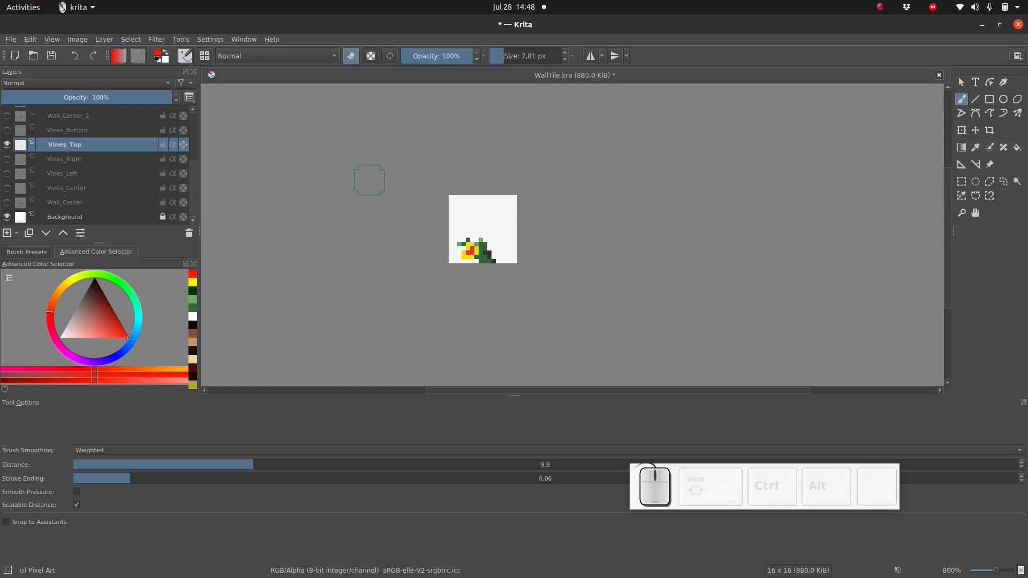
- On Vines_Bottom, erase the left, right and bottom edges so the strands hang from the tile's top, then hide the layer and save
left_click(7, 145)
left_click(7, 130)
left_click(438, 215)
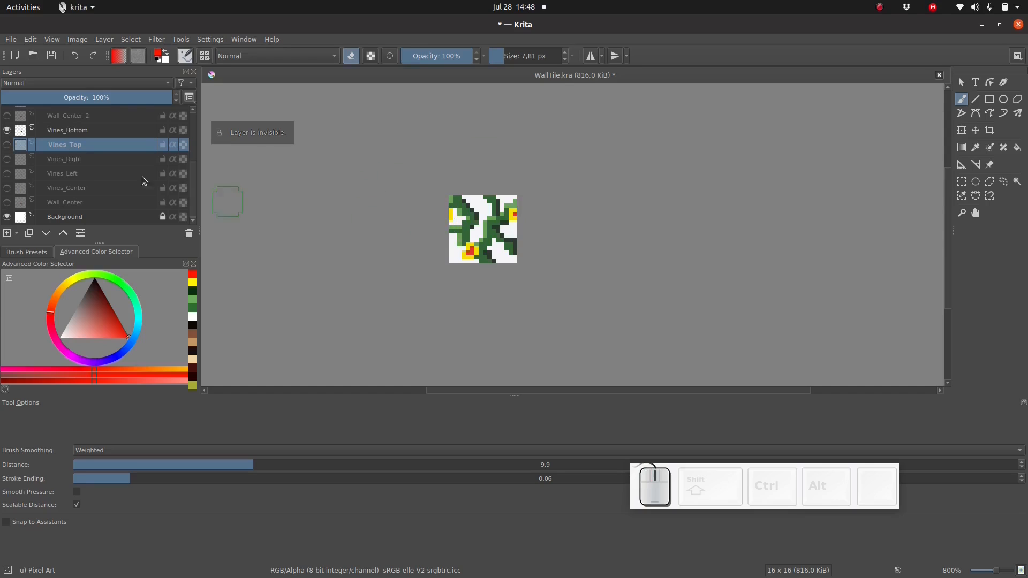
left_click(109, 131)
mouse_move(455, 230)
left_mouse_down()
mouse_move(481, 257)
mouse_move(511, 248)
mouse_move(441, 236)
mouse_move(454, 270)
mouse_move(501, 266)
mouse_move(489, 274)
mouse_move(519, 253)
mouse_move(518, 214)
left_mouse_up()
key("ctrl+z")
left_click(448, 237)
key("ctrl+z")
left_click(442, 236)
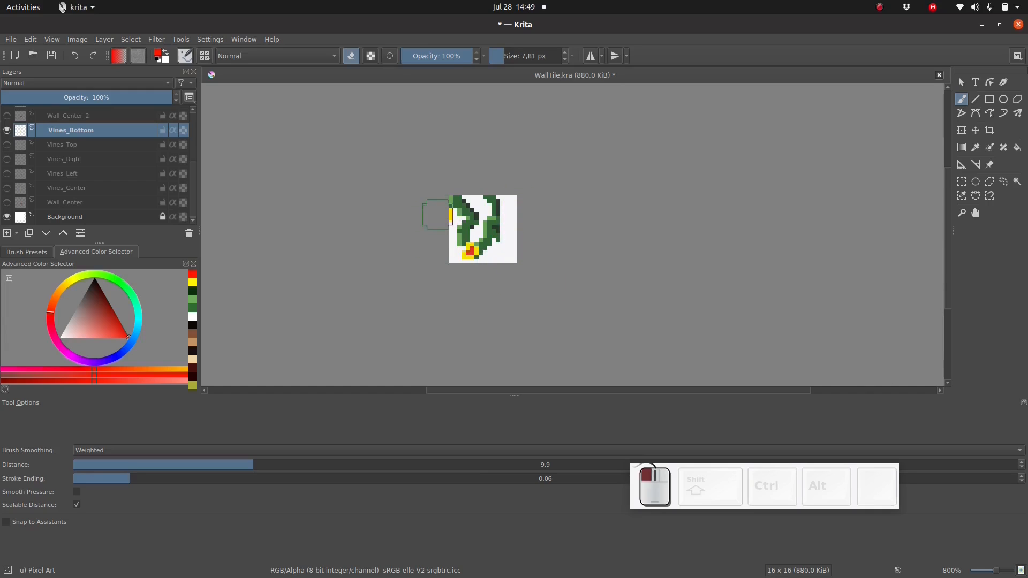
left_click_drag(436, 215, 445, 208)
left_click(6, 131)
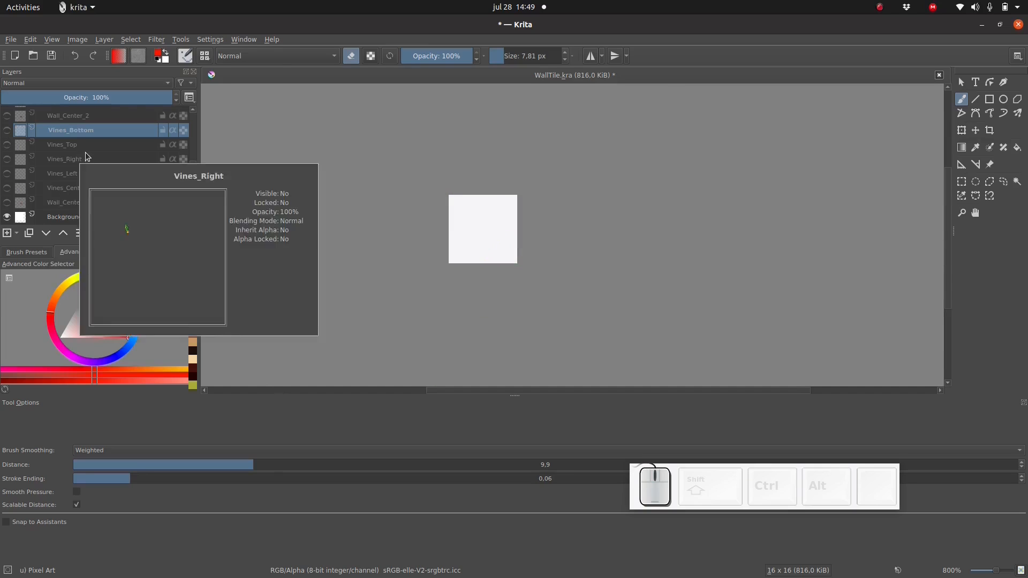
key("ctrl+s")
- Start the Export Layers script for the WallTile.kra document and open its initial directory selection
left_click(181, 40)
mouse_move(198, 51)
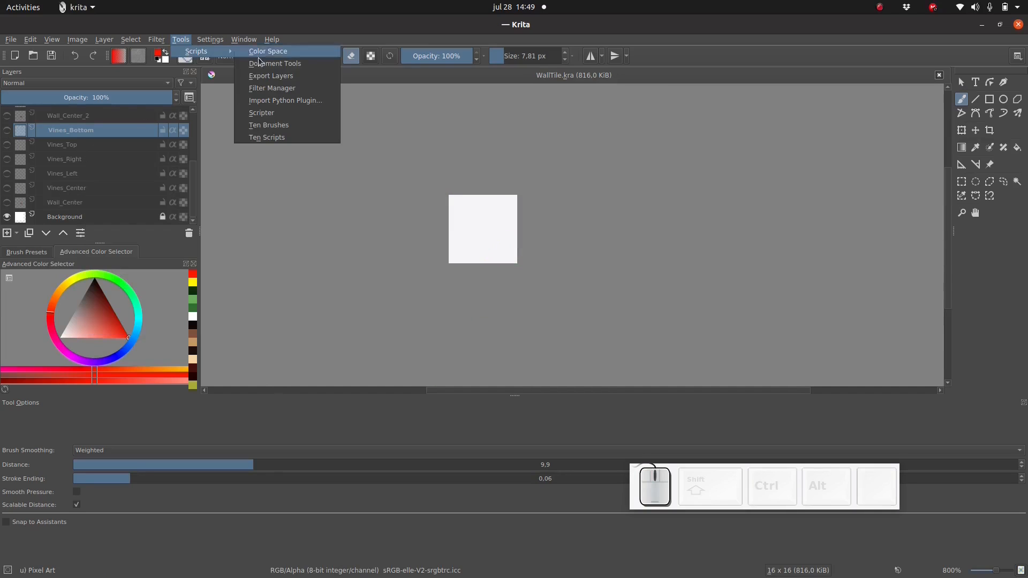
left_click(257, 87)
left_click(541, 193)
left_click(613, 247)
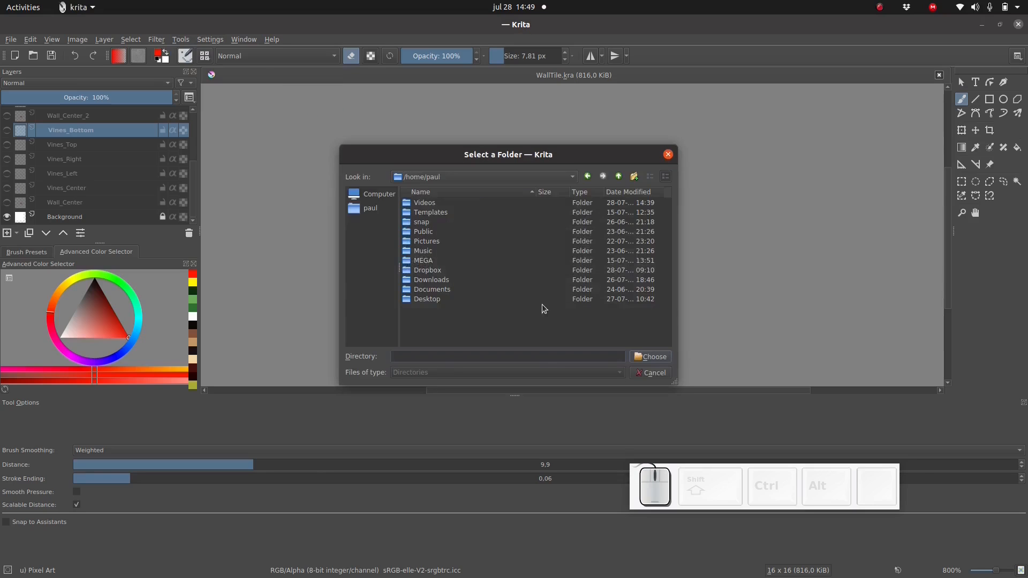
- Switch to the file manager and copy the path of the WorkingVersion folder
key("ctrl+v")
key("alt+Tab")
key("alt+Tab")
key("alt+Tab")
key("alt+Tab")
key("alt+Tab")
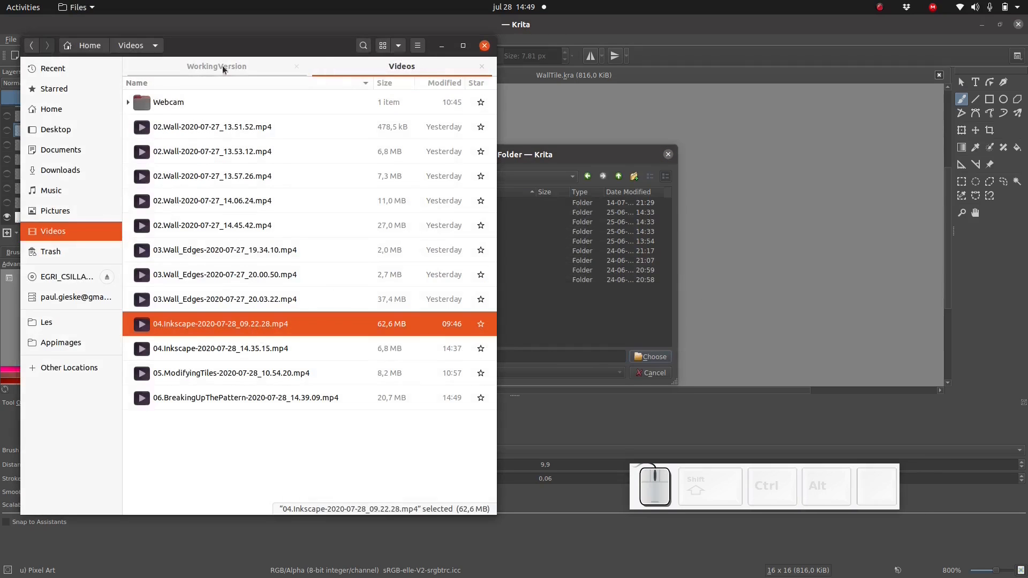
left_click(222, 65)
key("ctrl+l")
key("ctrl+c")
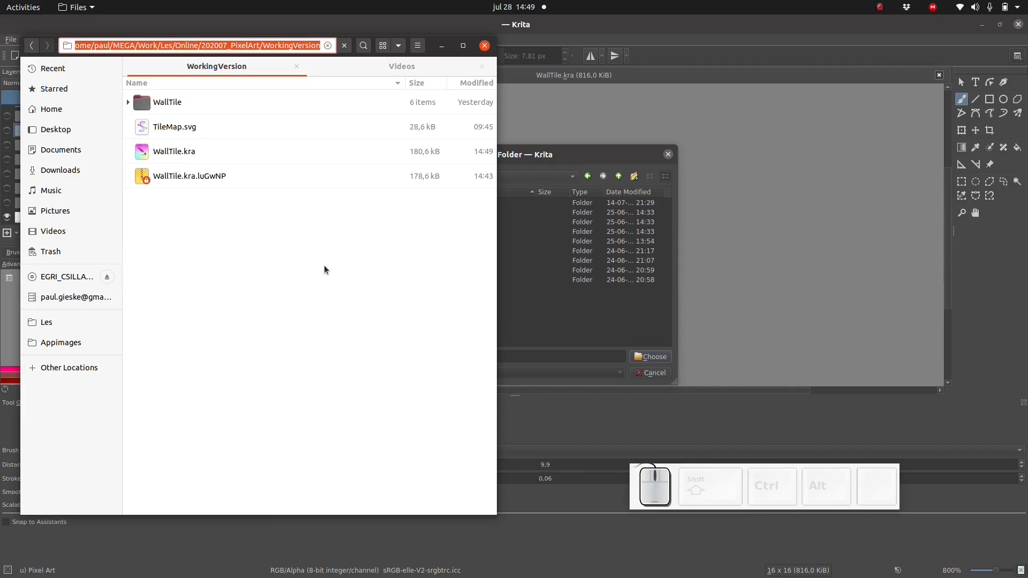
- Back in Krita, set the layer export's initial directory to the copied WorkingVersion path
key("alt+Tab")
key("alt+Tab")
key("ctrl+v")
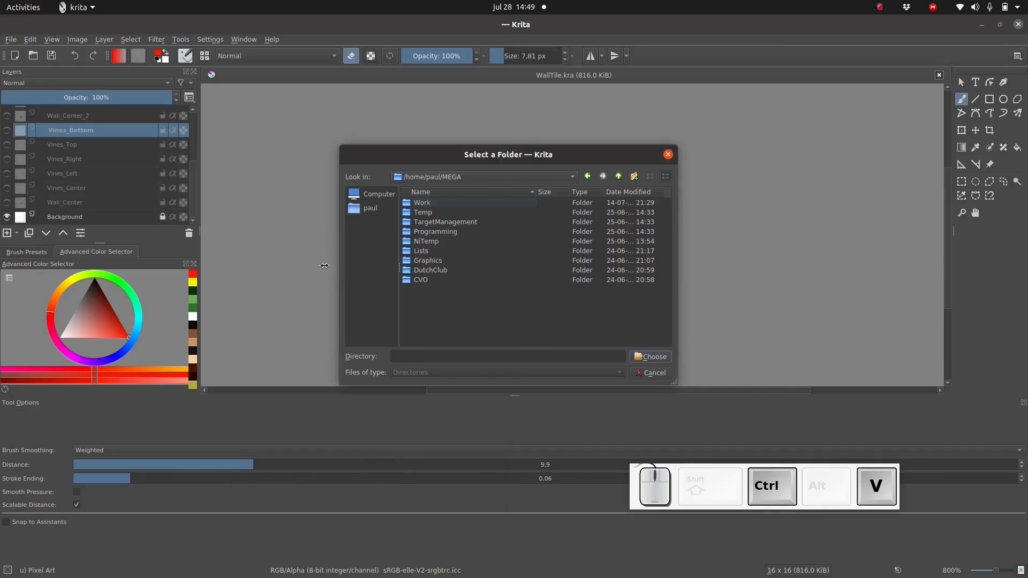
left_click(429, 352)
key("ctrl+v")
key("Return")
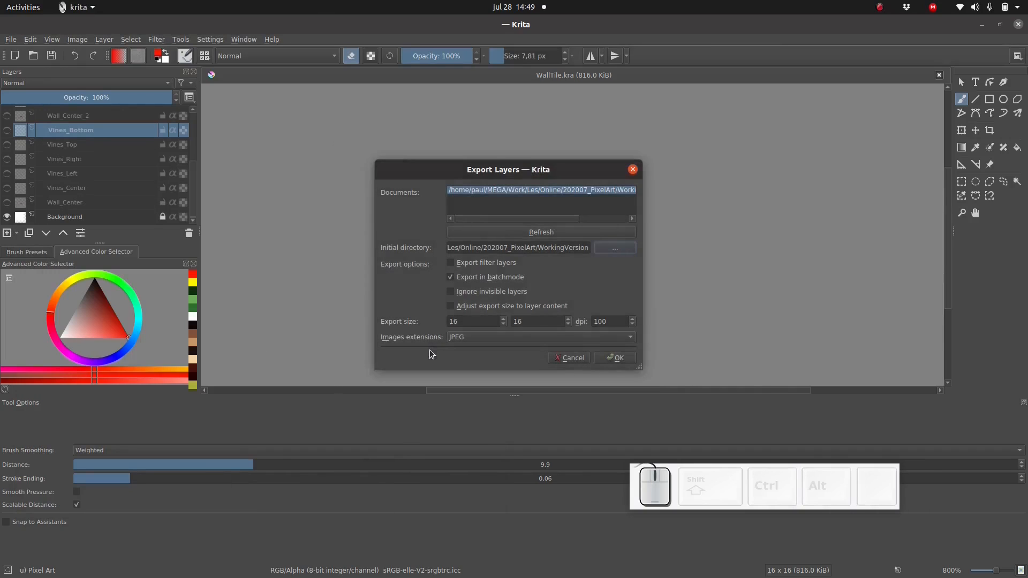
- Set the export image format to PNG and export the layers
left_click(559, 340)
left_click(562, 349)
left_click(617, 358)
left_click(611, 283)
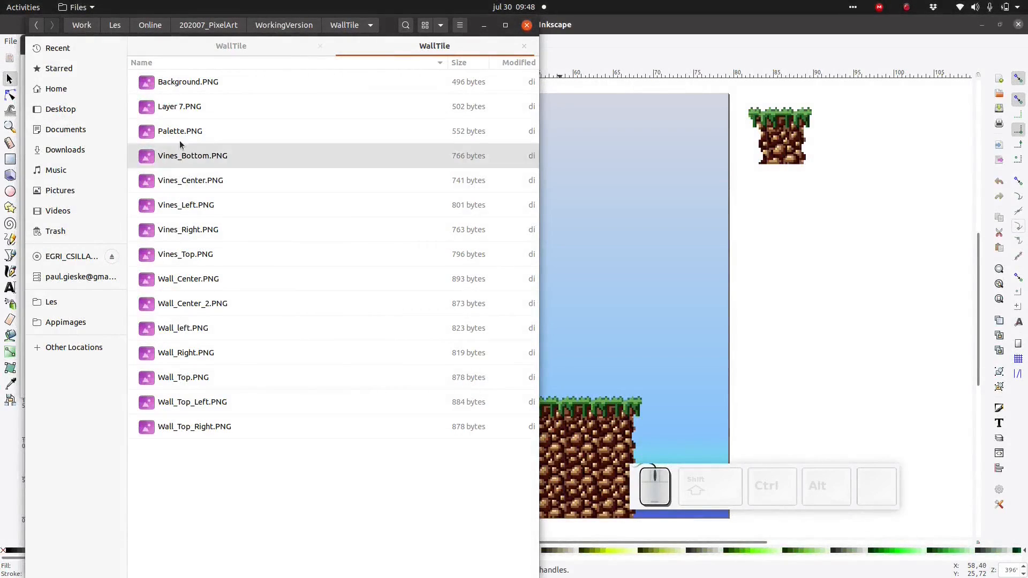
- Import the five Vines PNG files and Wall_Center_2.PNG from the WallTile folder into the Inkscape tile map as linked, blocky-rendered images
left_click(192, 155)
left_click(202, 255, "shift")
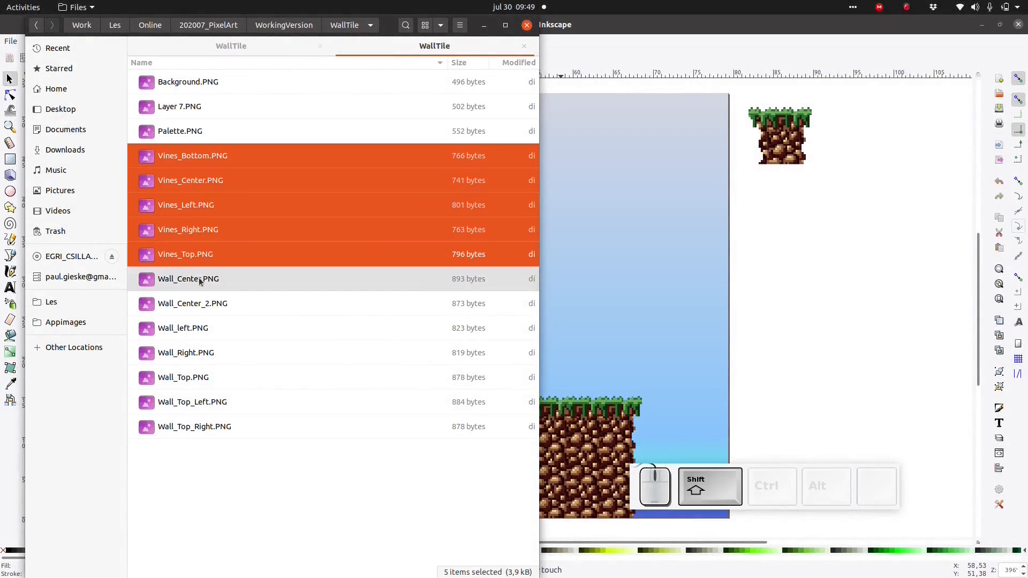
left_click(193, 304, "ctrl")
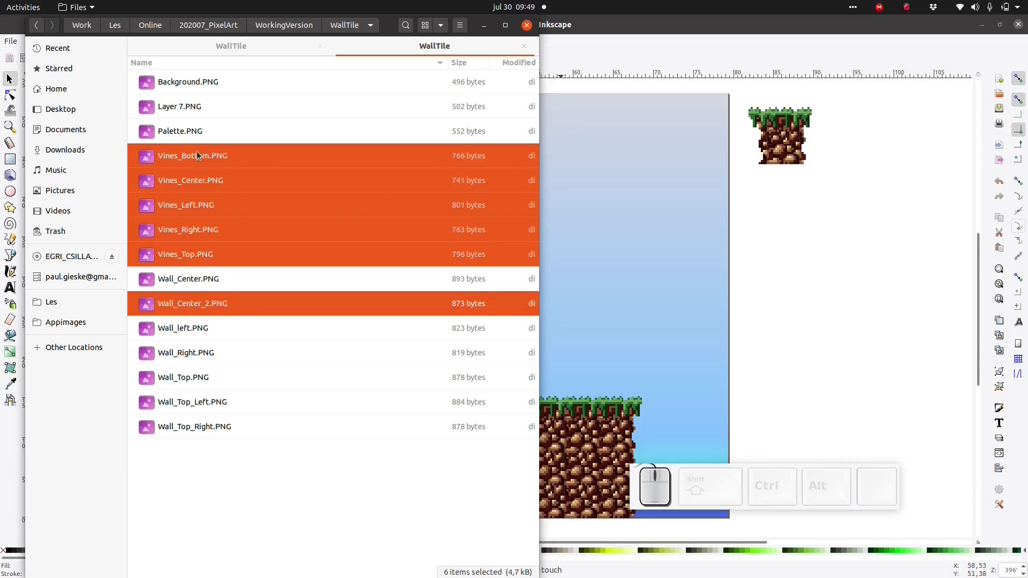
left_click_drag(197, 155, 819, 295)
left_click(580, 357)
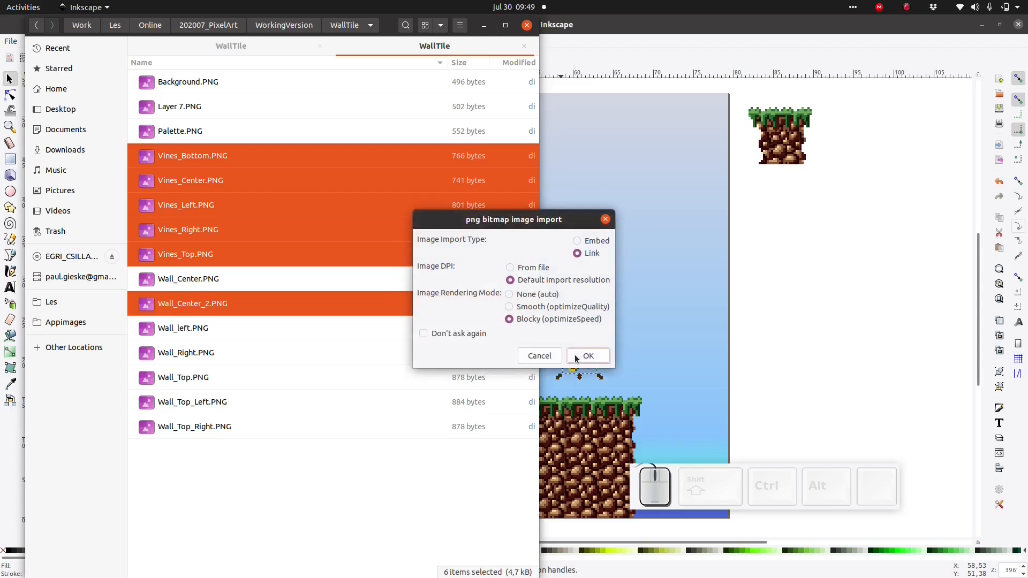
left_click(588, 356)
left_click(588, 357)
- Move the dark-hole wall tile below the grass-topped block beside the page and spread the stacked vine tiles out in the empty area
left_click_drag(866, 223, 794, 194)
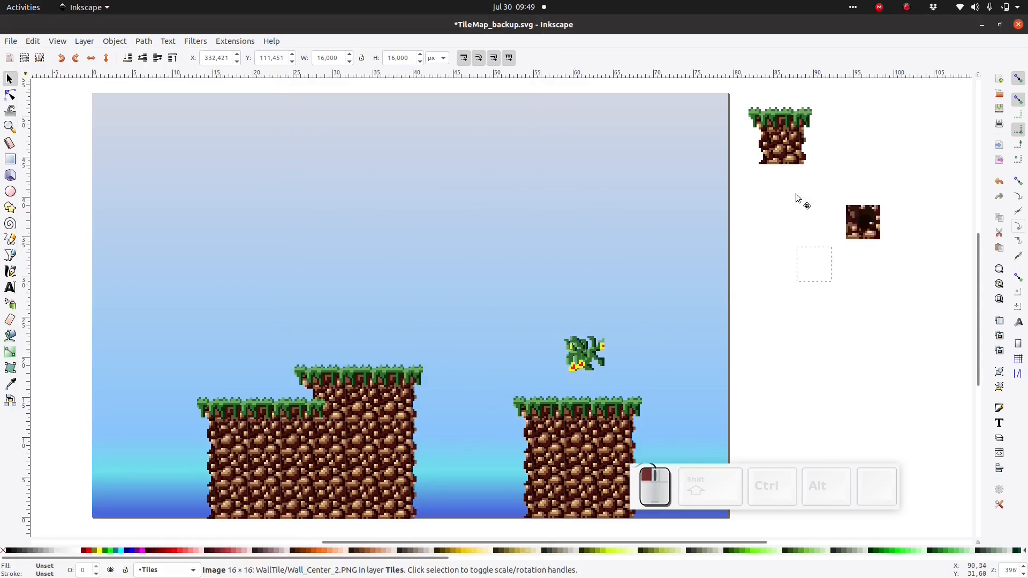
left_click_drag(583, 354, 793, 349)
left_click_drag(593, 355, 868, 388)
left_click_drag(591, 369, 895, 305)
left_click_drag(577, 350, 869, 346)
- Snap the vine edge tiles around the center vine tile, with Vines_Bottom below, Vines_Left on its left and Vines_Top above
left_click(767, 264)
left_click_drag(866, 311, 868, 385)
left_click(831, 320)
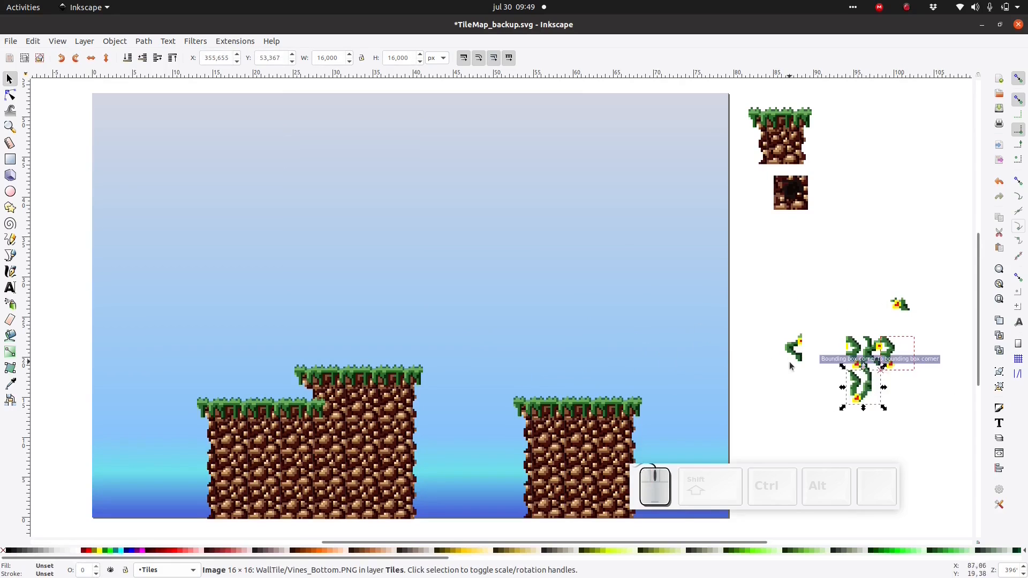
left_click_drag(793, 354, 838, 359)
left_click_drag(902, 306, 862, 332)
left_click(772, 411)
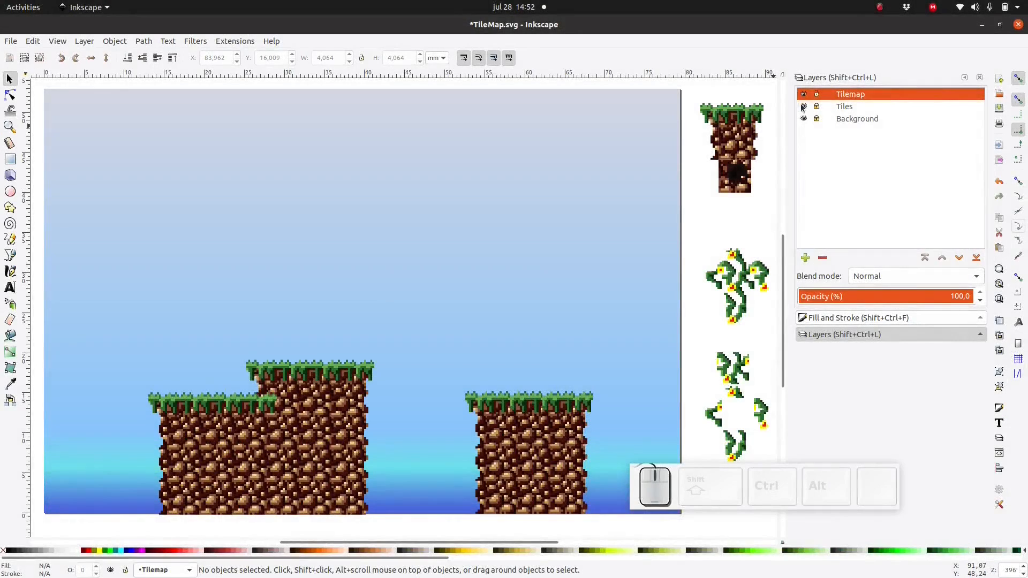
- Unlock the Tiles layer, copy the dark-hole wall tile, relock the layer and make Tilemap the current layer
left_click(817, 106)
left_click(751, 173)
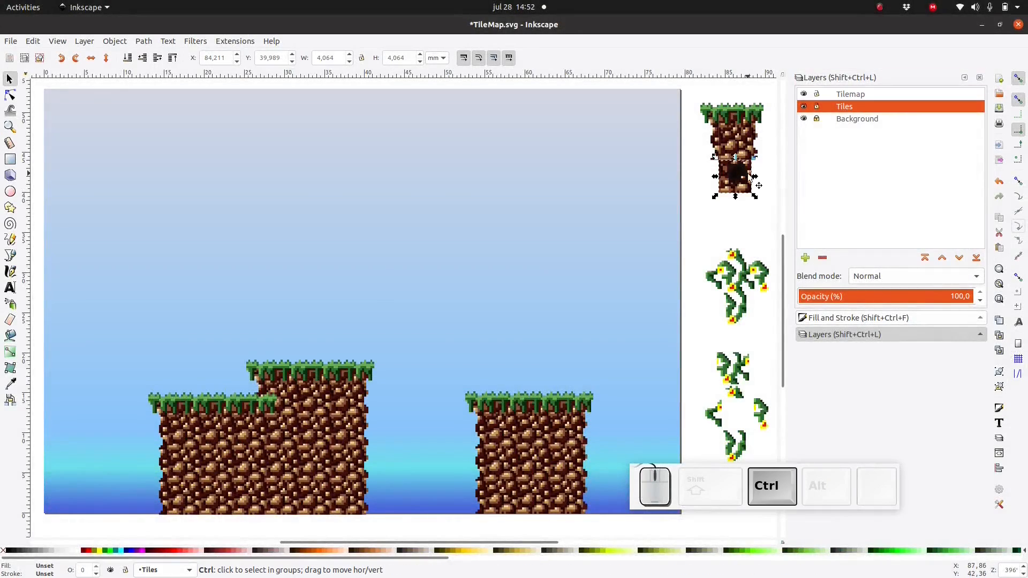
key("ctrl+c")
left_click(816, 106)
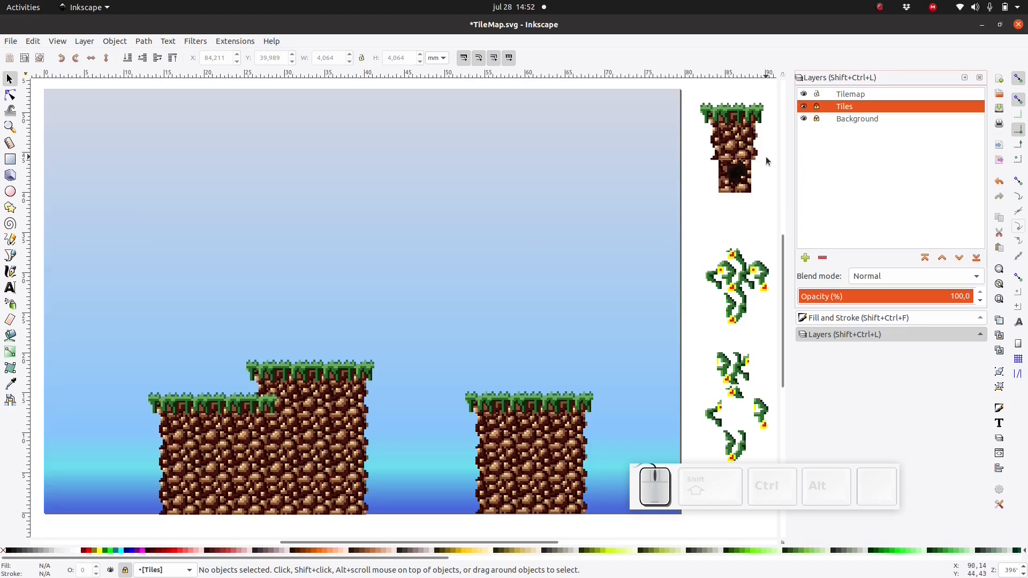
left_click(839, 96)
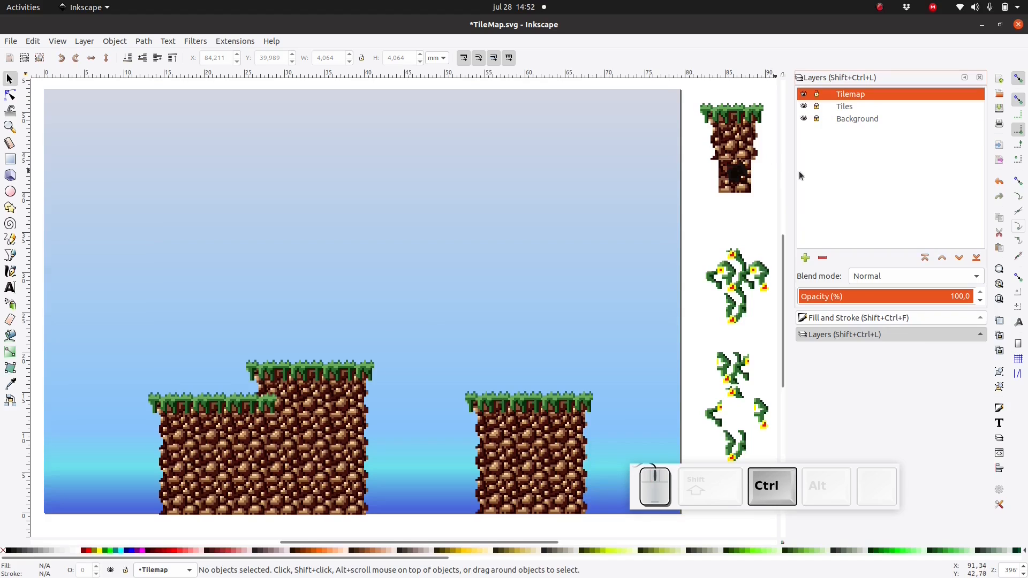
- Paste the dark-hole wall tile into the Tilemap layer and snap it into the grid inside the lower left platform's wall
key("ctrl+v")
left_click_drag(395, 311, 199, 460)
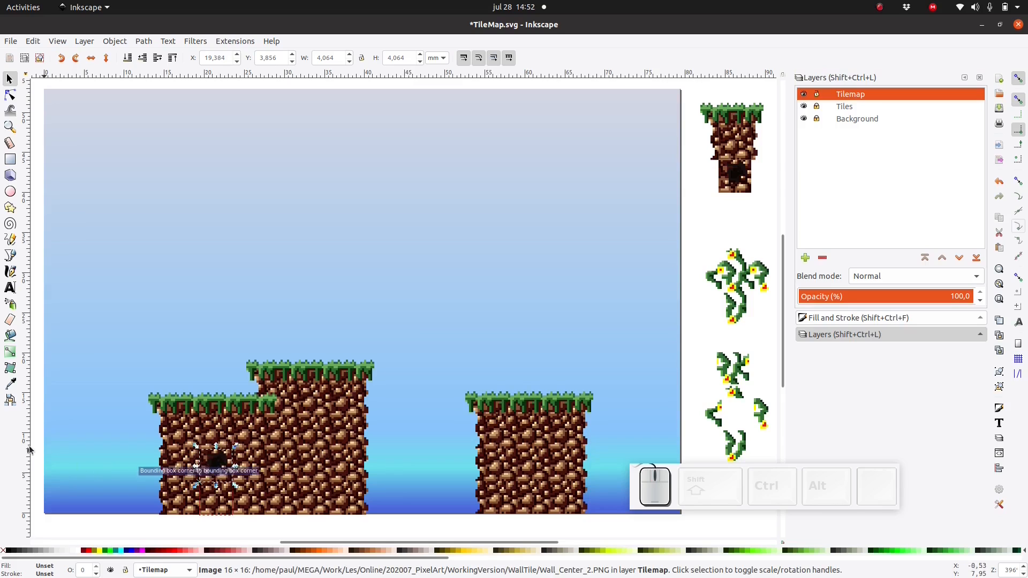
left_click(35, 446)
left_click(224, 465)
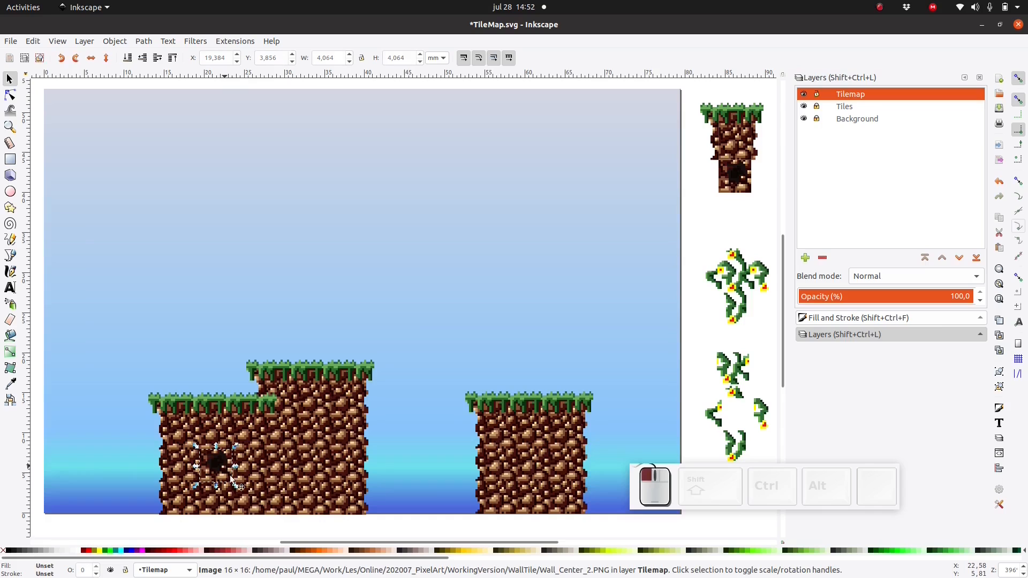
left_click(268, 457)
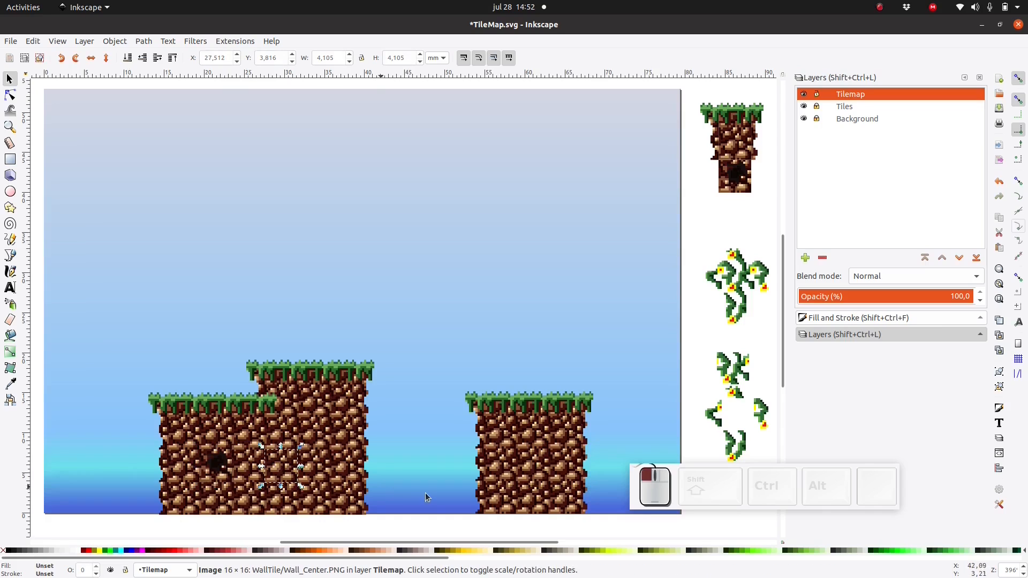
- Delete a center wall tile in the right platform and snap a pasted dark-hole wall tile into the gap
left_click(535, 471)
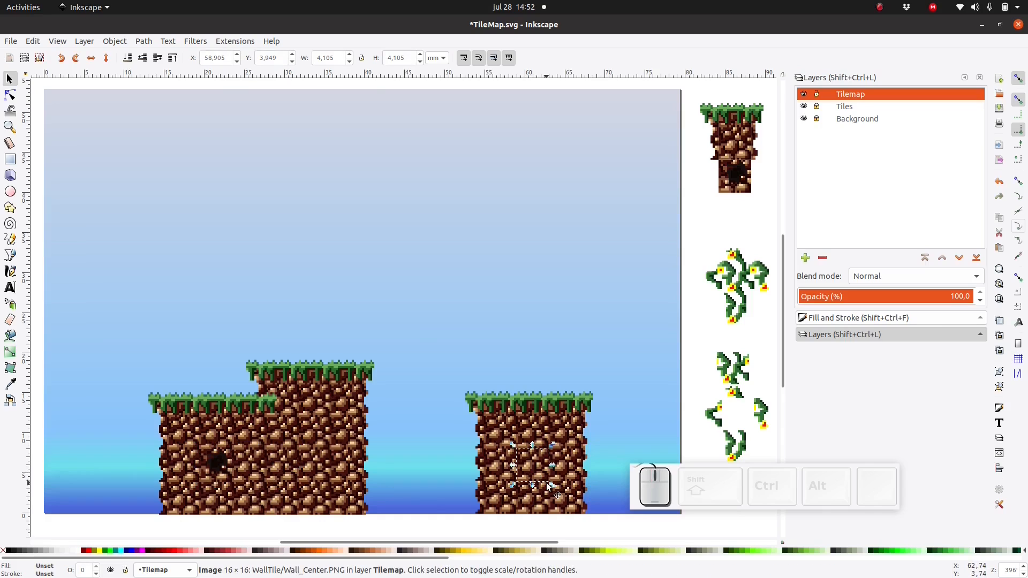
key("Delete")
key("ctrl+v")
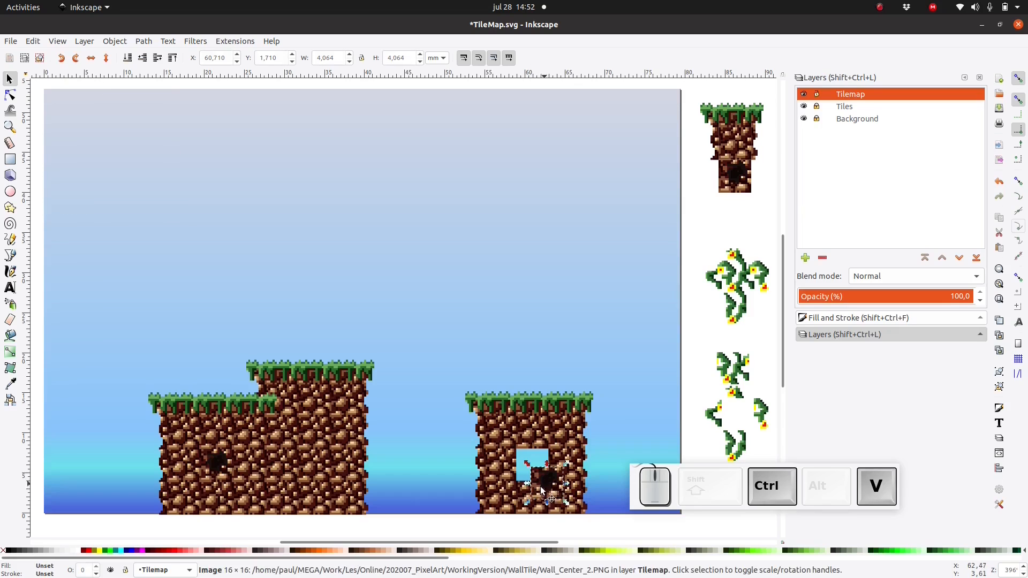
left_click_drag(541, 486, 535, 464)
key("ctrl")
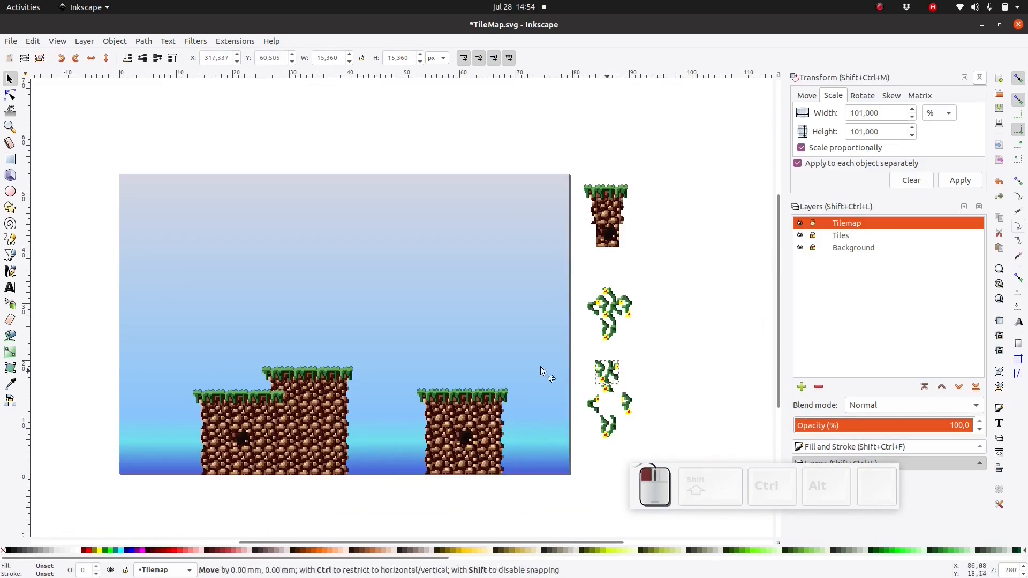
- Snap Vines_Center onto the bottom wall row of the raised left platform and Vines_Right beside it on the right
left_click_drag(541, 371, 310, 464)
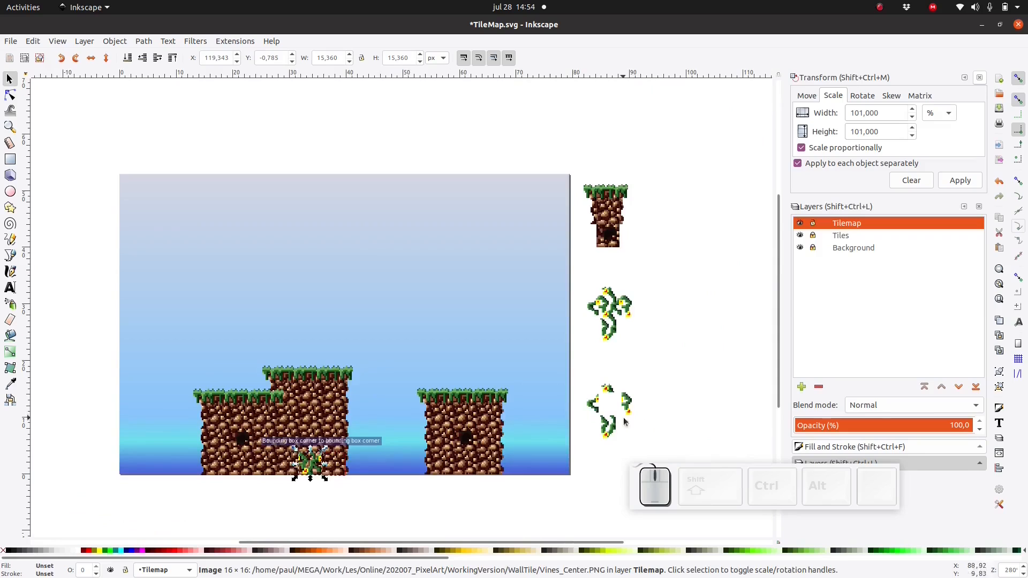
left_click_drag(625, 409, 326, 476)
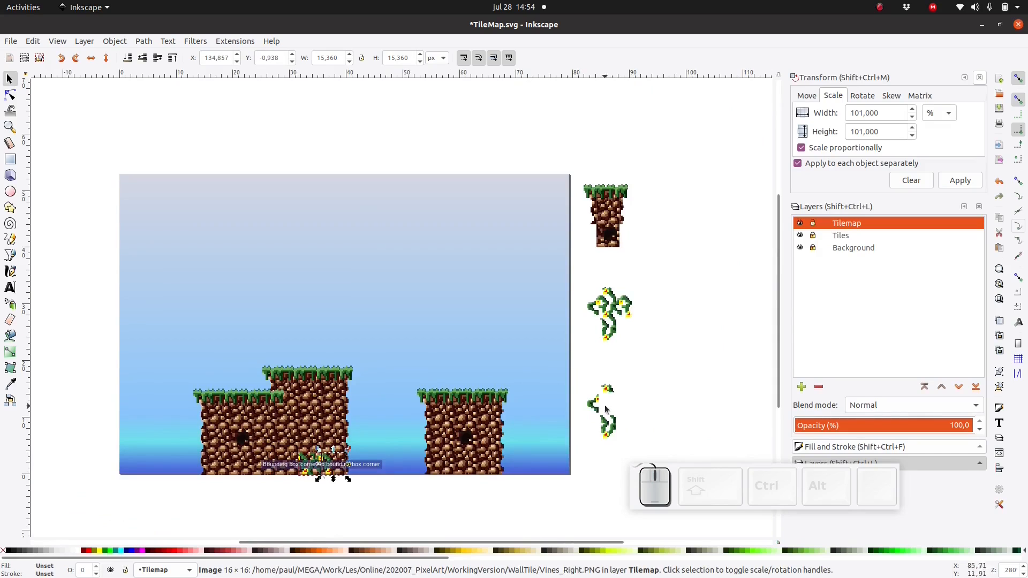
left_click(304, 465)
key("ctrl+d")
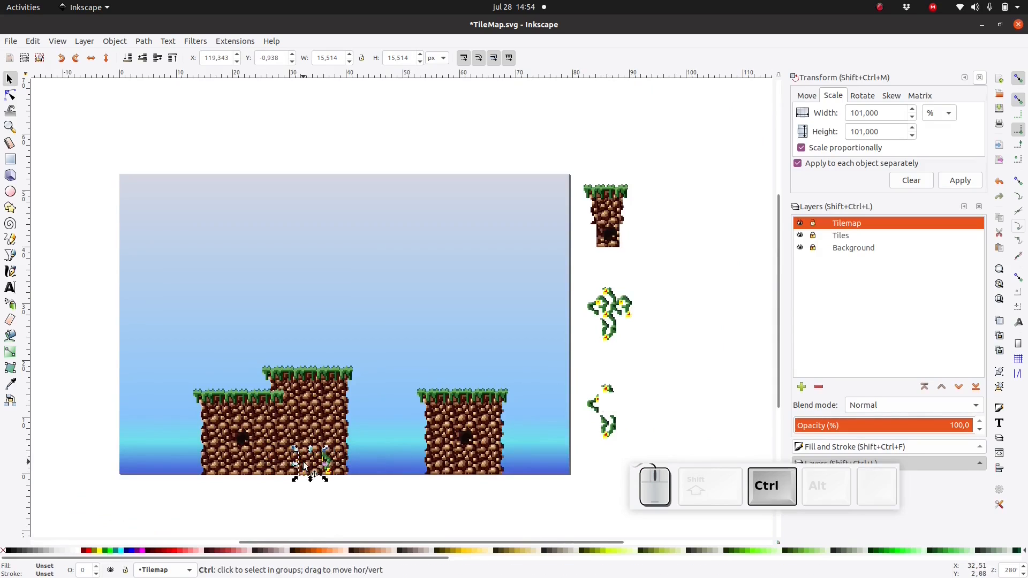
key("ctrl+z")
key("ctrl+d")
mouse_move(305, 466)
left_mouse_down()
mouse_move(309, 449)
mouse_move(316, 467)
left_mouse_up()
key("ctrl+z")
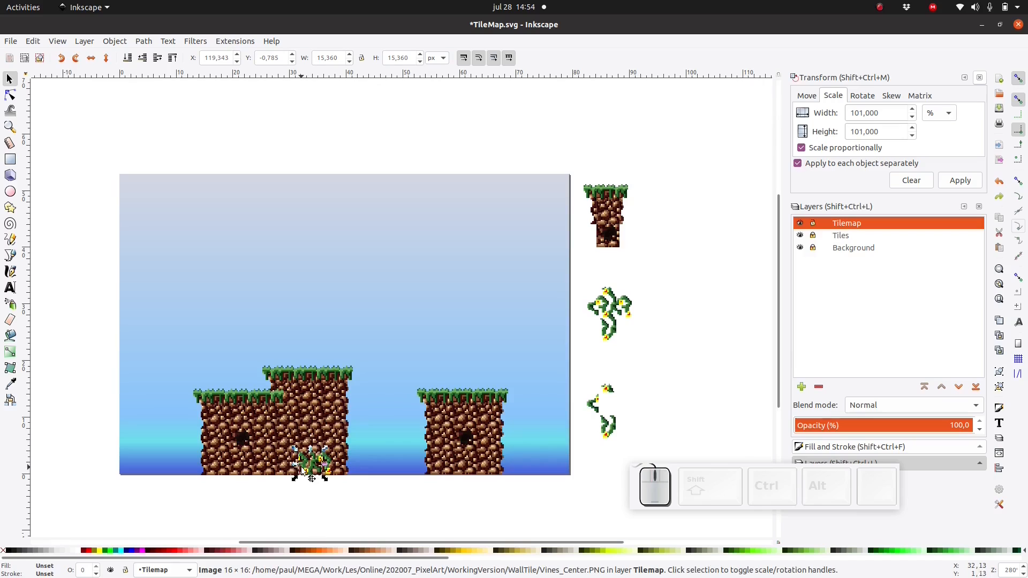
- Duplicate the Vines_Center tile in the raised platform and snap the copy one tile above it
key("ctrl+d")
left_click_drag(303, 466, 303, 443)
left_click(310, 499)
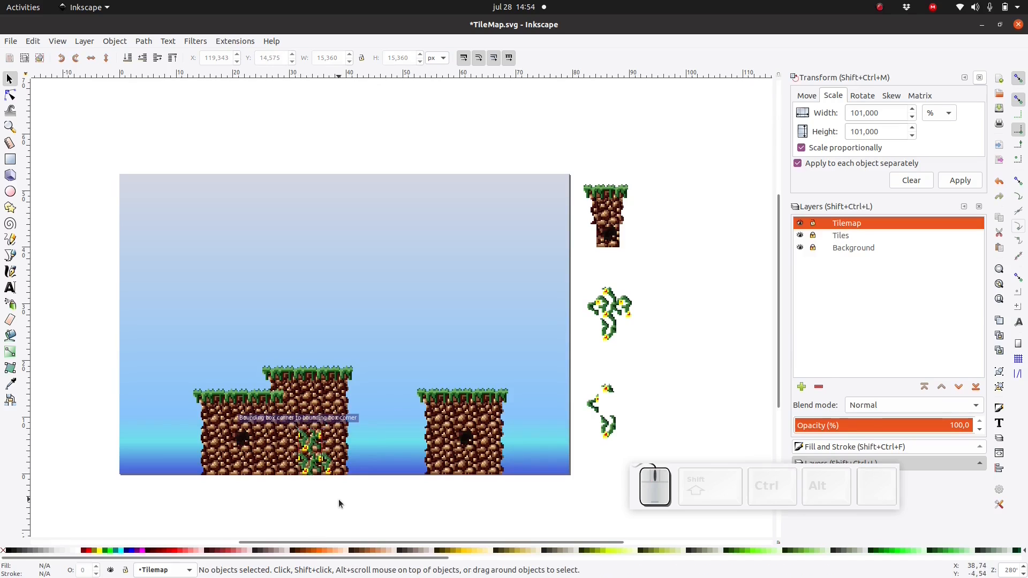
- Add a layer named Vines above the Tilemap layer
left_click(803, 389)
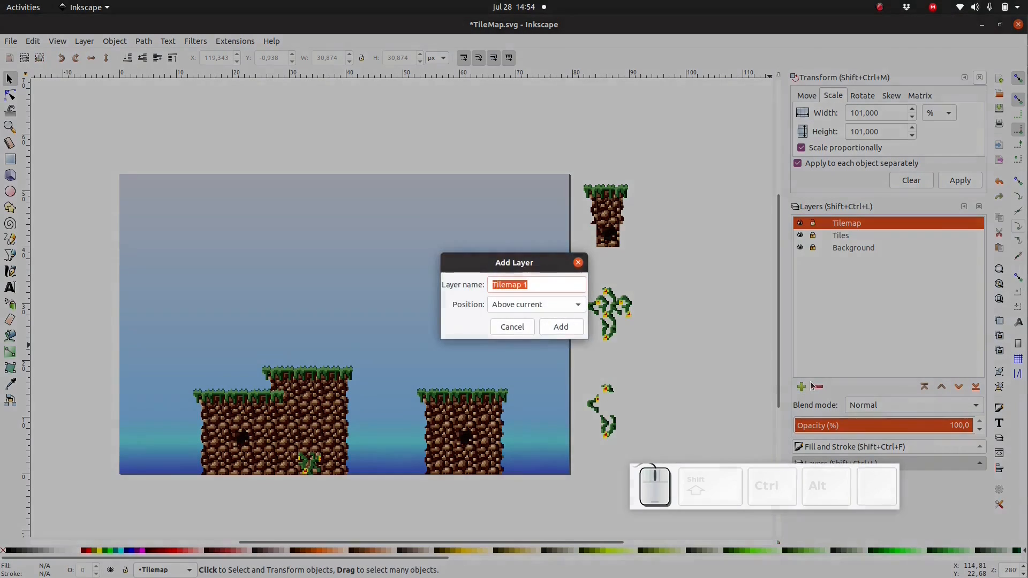
type("V")
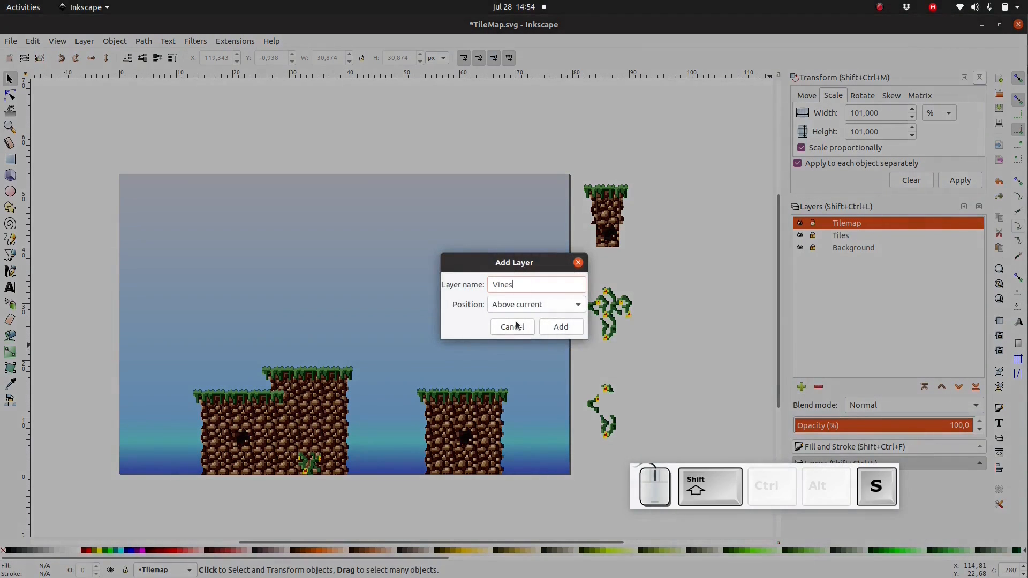
type("ines")
key("Return")
- Paste the cut vine tiles into the Vines layer and delete the leftover Vines_Center tile moved below the page
left_click_drag(303, 480, 280, 504)
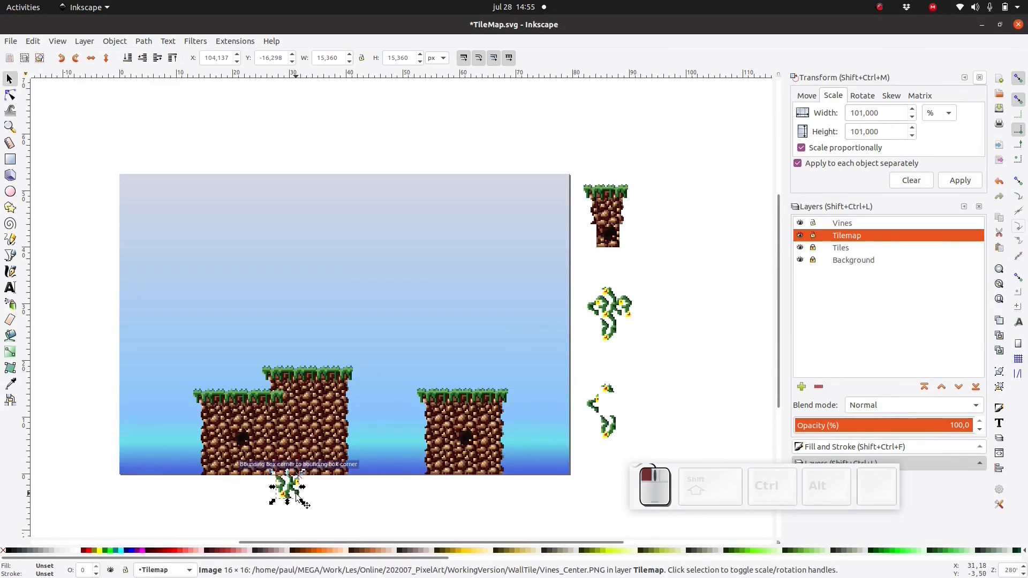
left_click(845, 225)
key("ctrl+v")
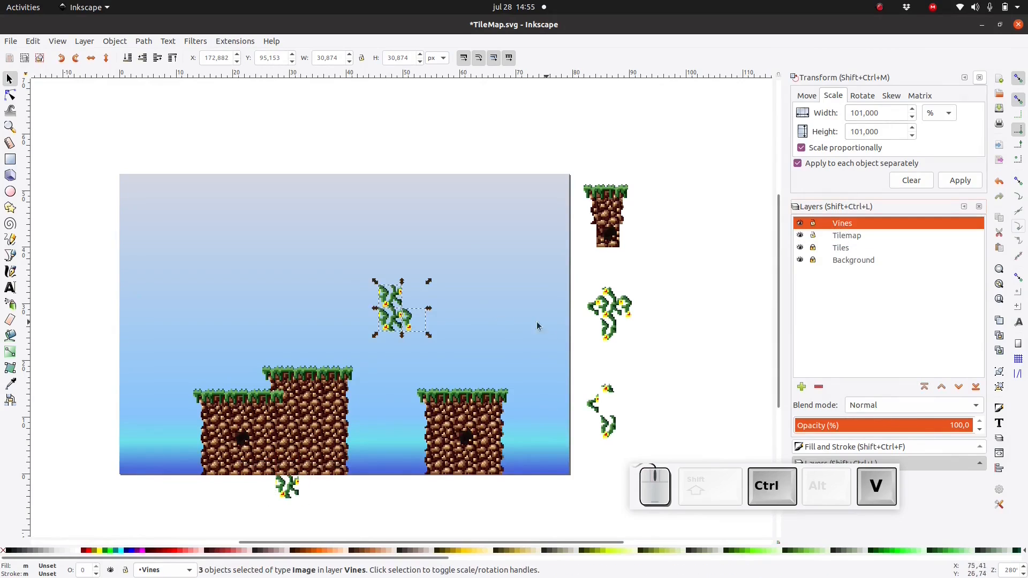
left_click(286, 491)
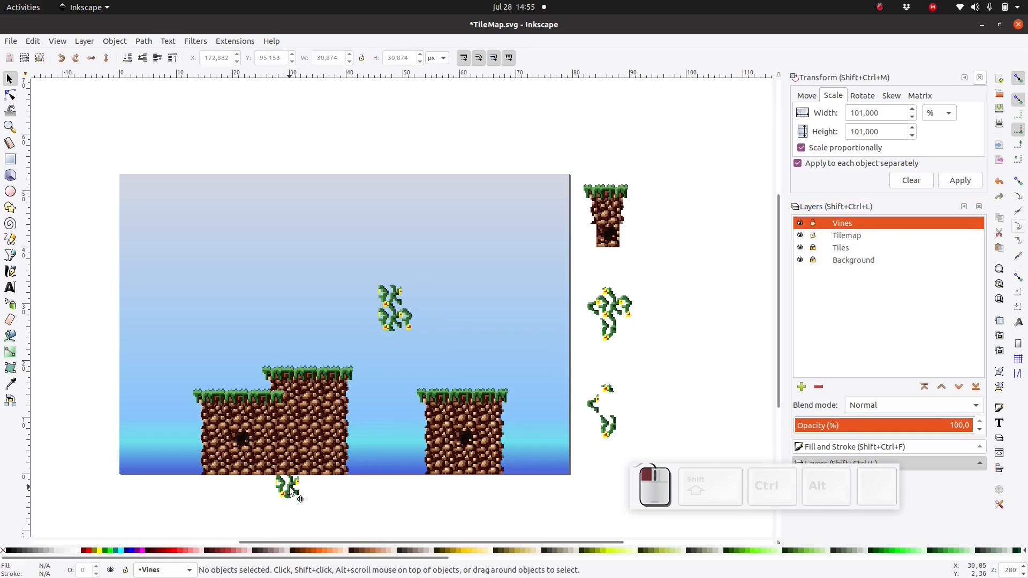
left_click(290, 492)
key("Delete")
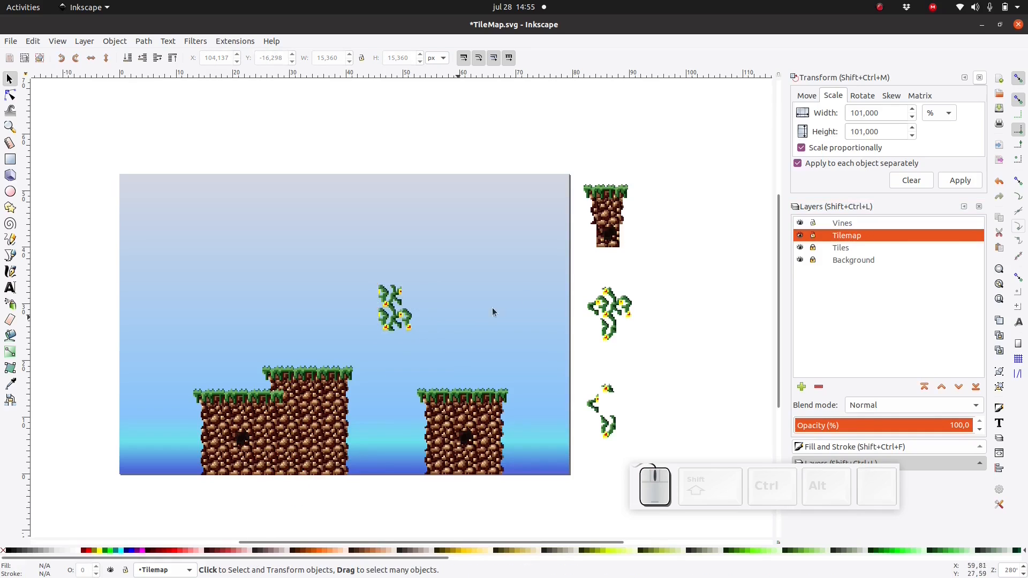
- Transfer the three loose vine tiles beside the page from Tilemap to the Vines layer, then lock the Tilemap layer
left_click_drag(663, 355, 542, 462)
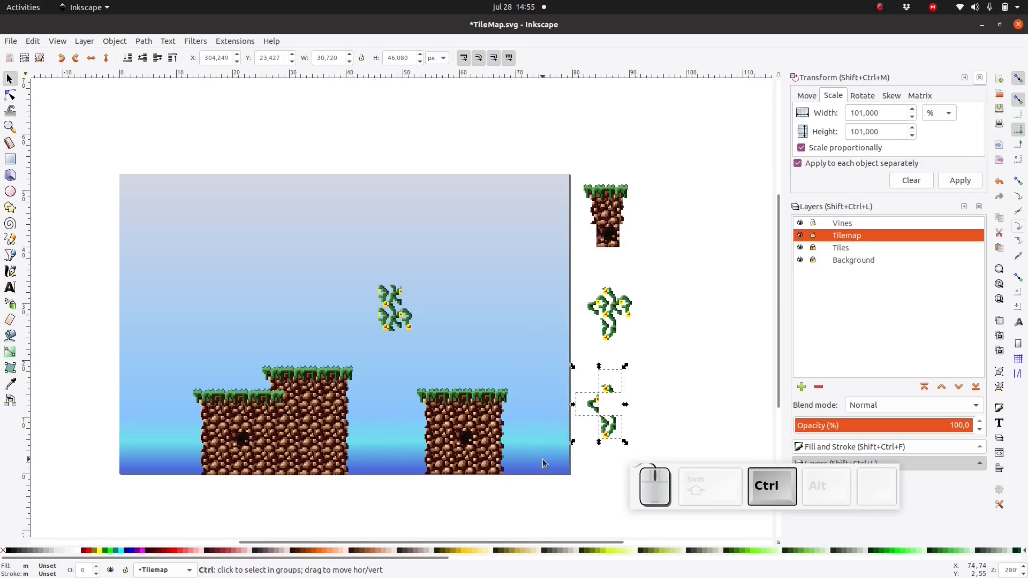
key("ctrl+x")
left_click(838, 225)
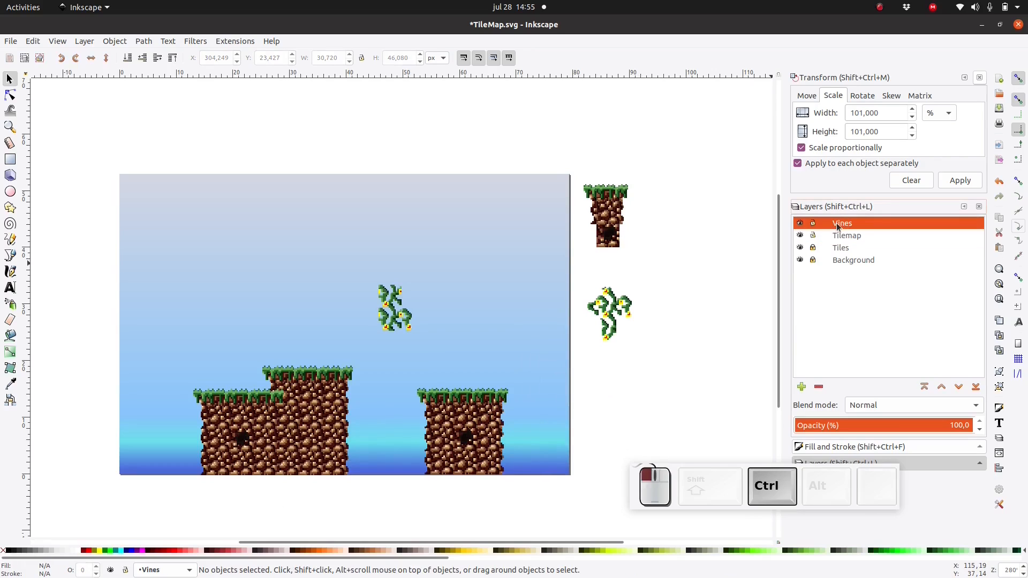
key("ctrl+v")
left_click(835, 240)
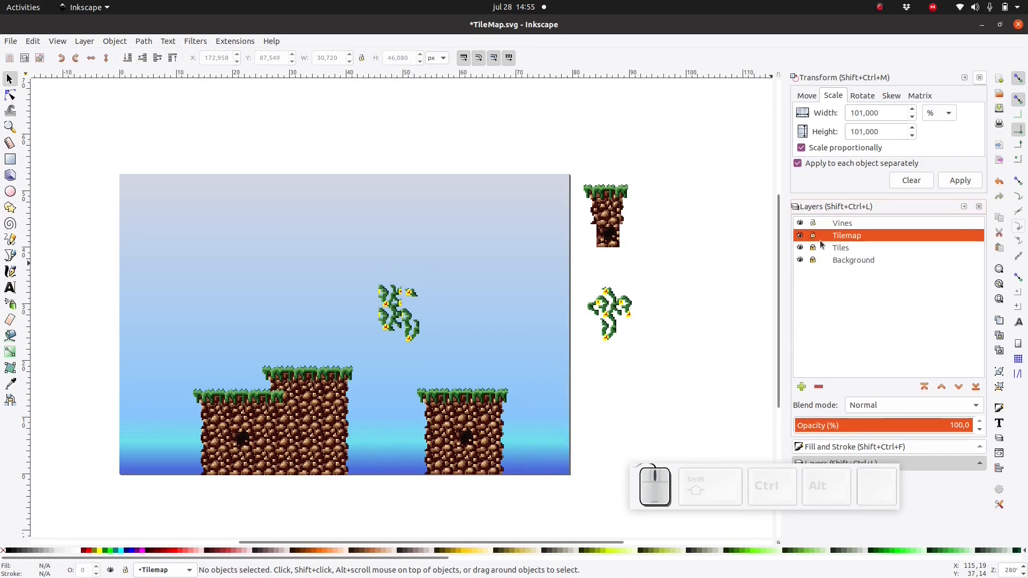
left_click(812, 235)
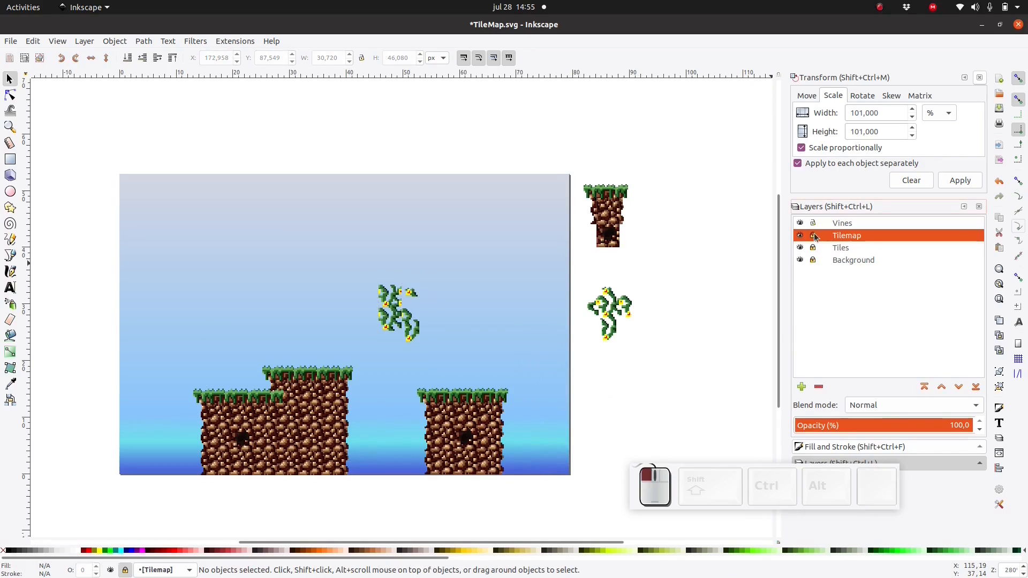
- Snap the loose vine tiles into one connected cluster at the base of the raised platform, with the top and left vines as outer edges
left_click(393, 303)
left_click_drag(393, 302, 313, 440)
left_click(411, 329)
left_click_drag(412, 329, 325, 470)
left_click_drag(347, 424, 347, 425)
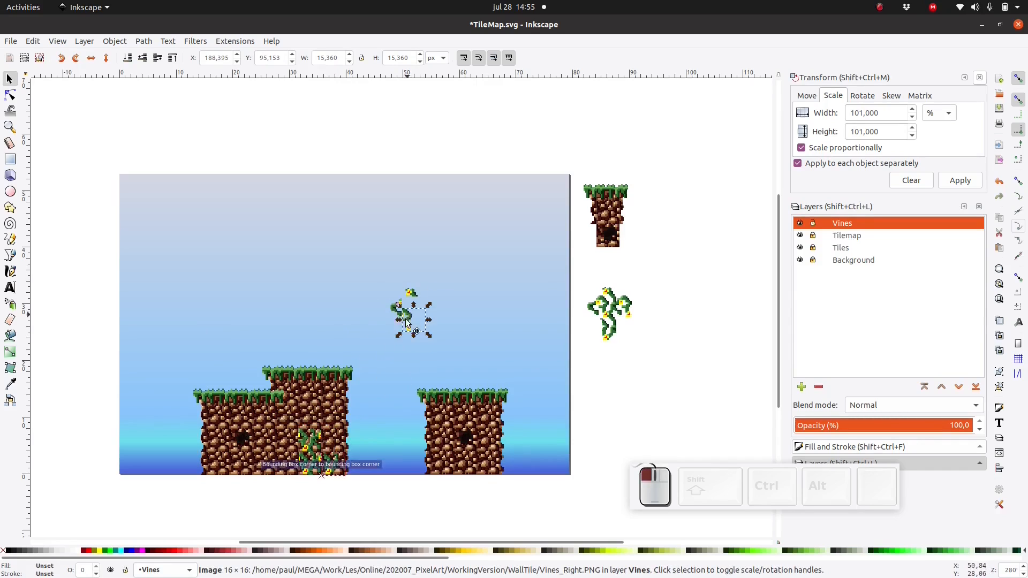
left_click_drag(410, 317, 333, 437)
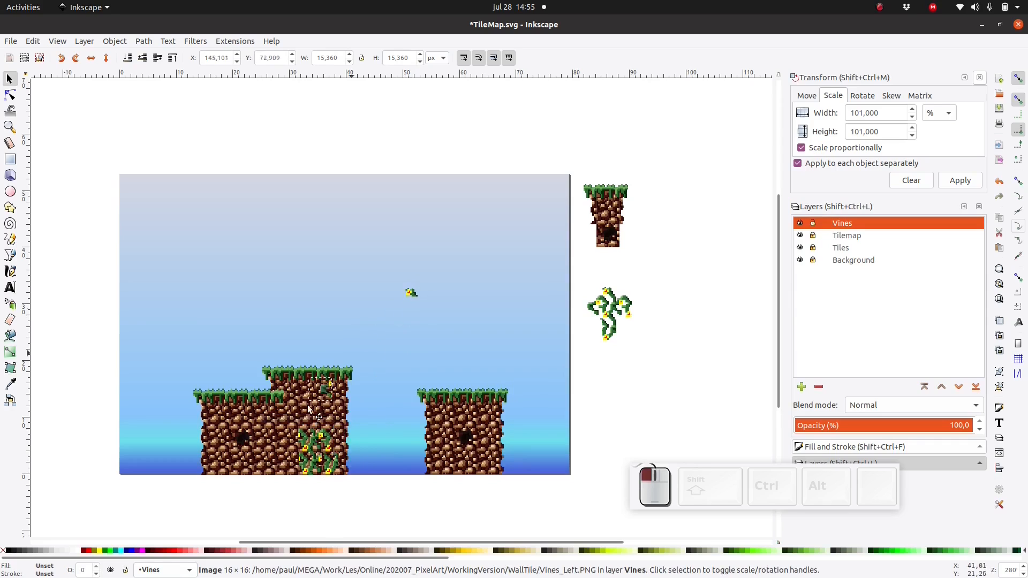
left_click_drag(413, 293, 302, 426)
left_click(712, 384)
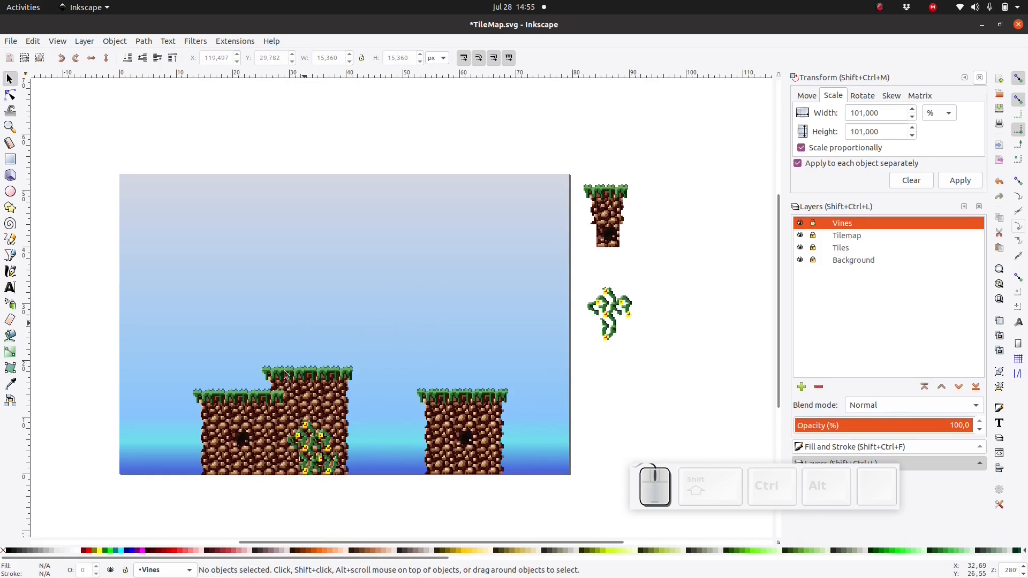
scroll(349, 412, "up", 1)
scroll(349, 410, "down", 1)
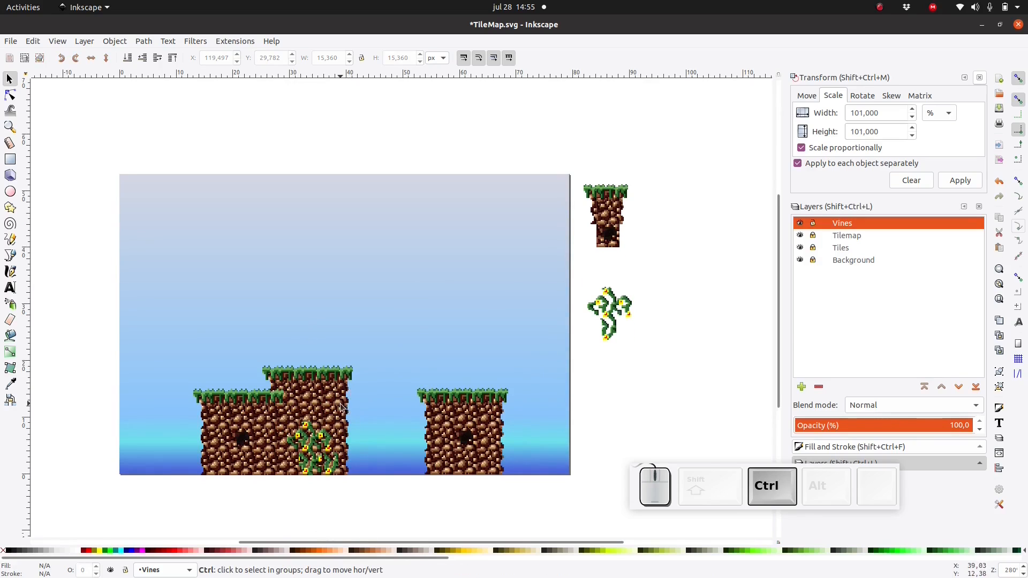
scroll(349, 411, "up", 2)
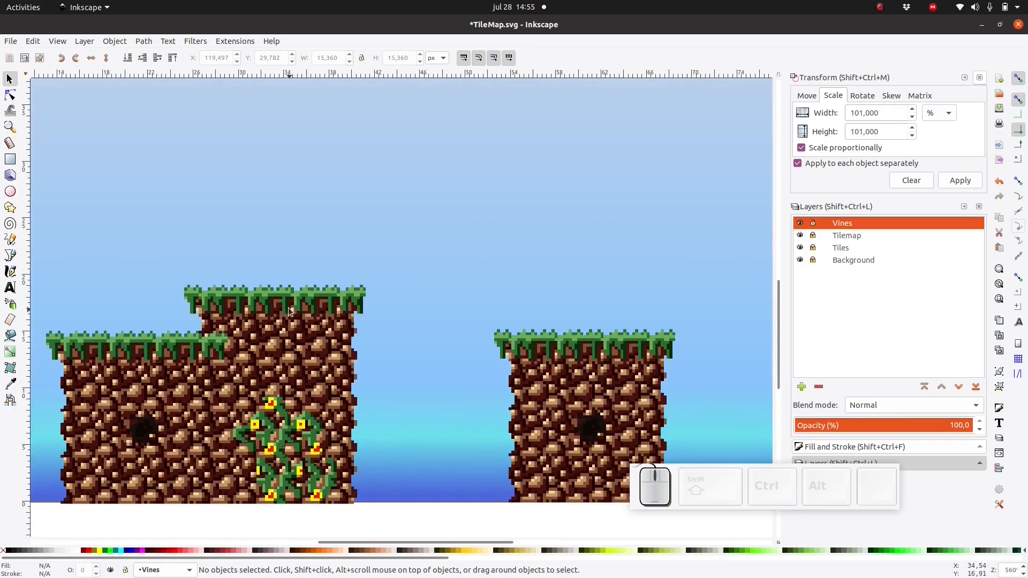
scroll(291, 321, "up", 3)
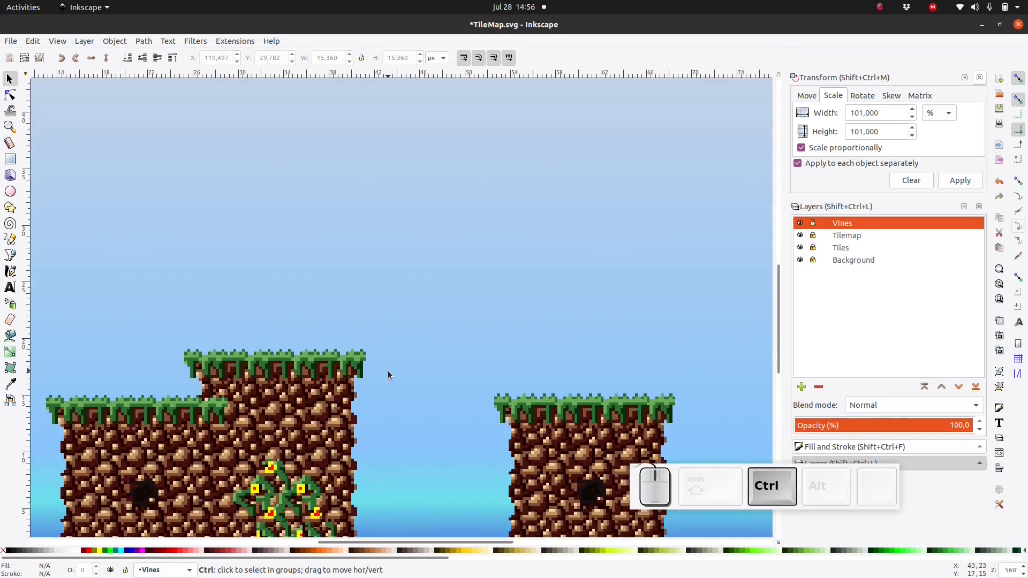
scroll(388, 370, "down", 2)
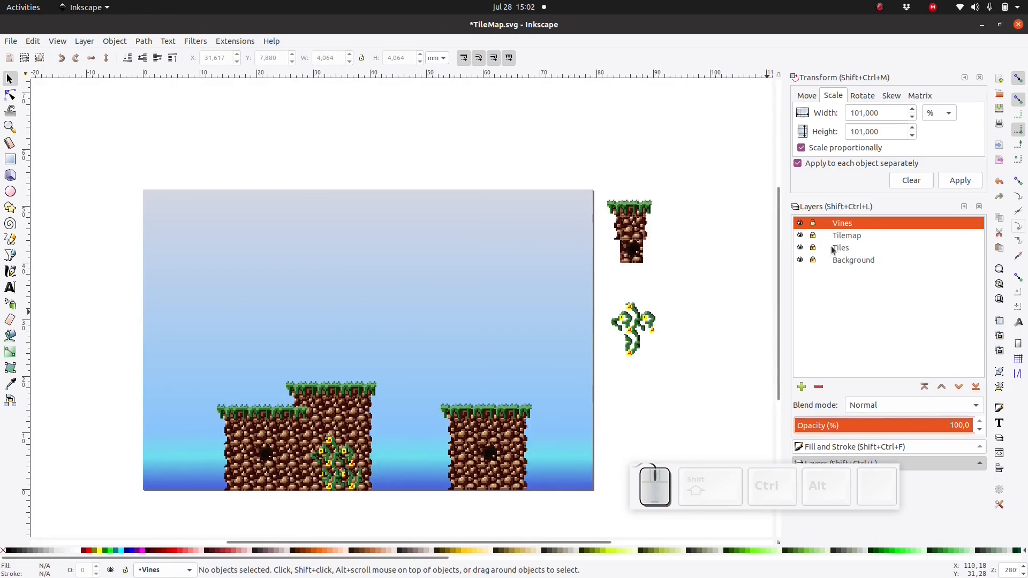
- Lower the Vines layer's opacity to about 60.8%
left_click(854, 234)
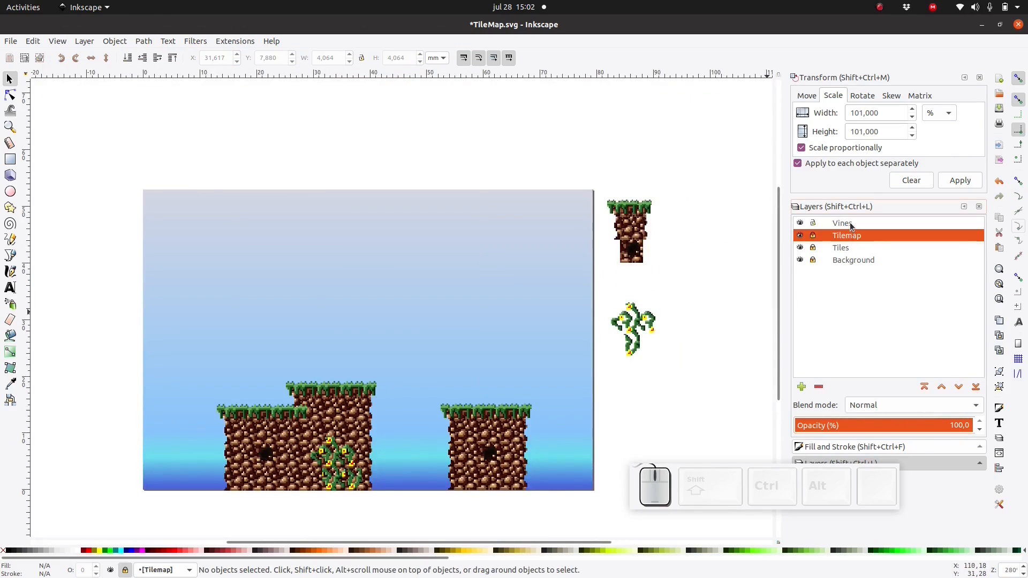
left_click(850, 223)
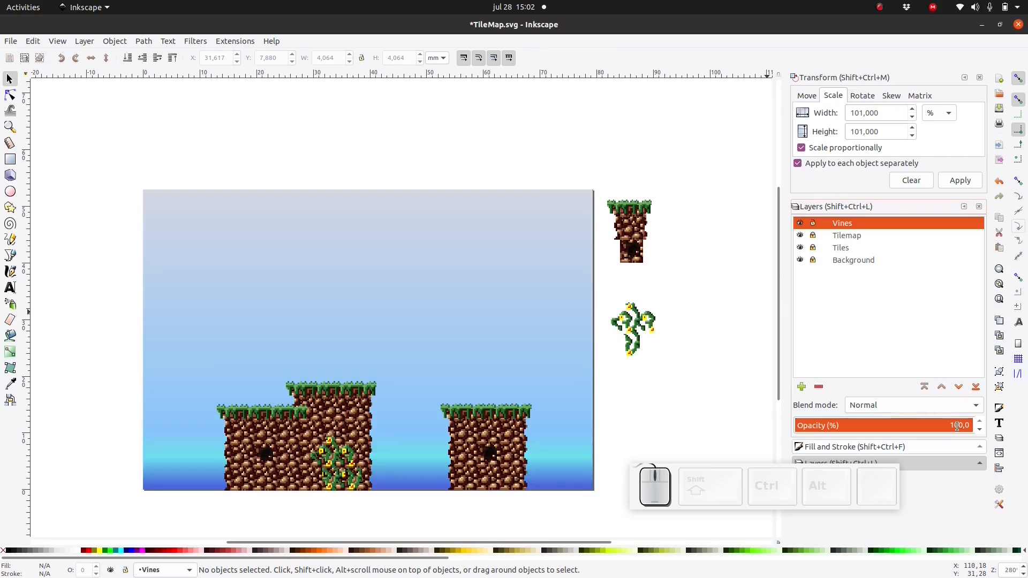
left_click_drag(957, 426, 904, 427)
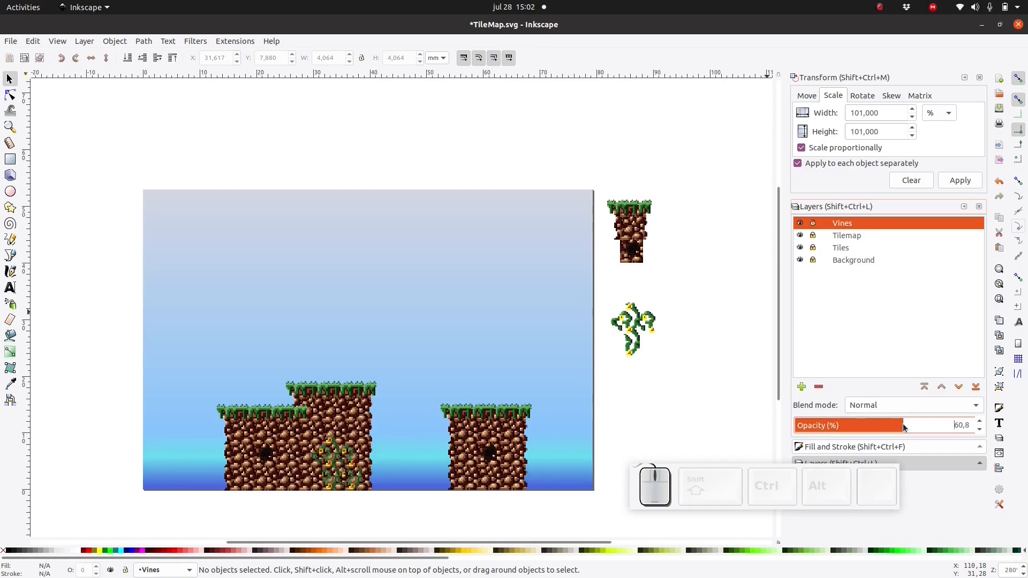